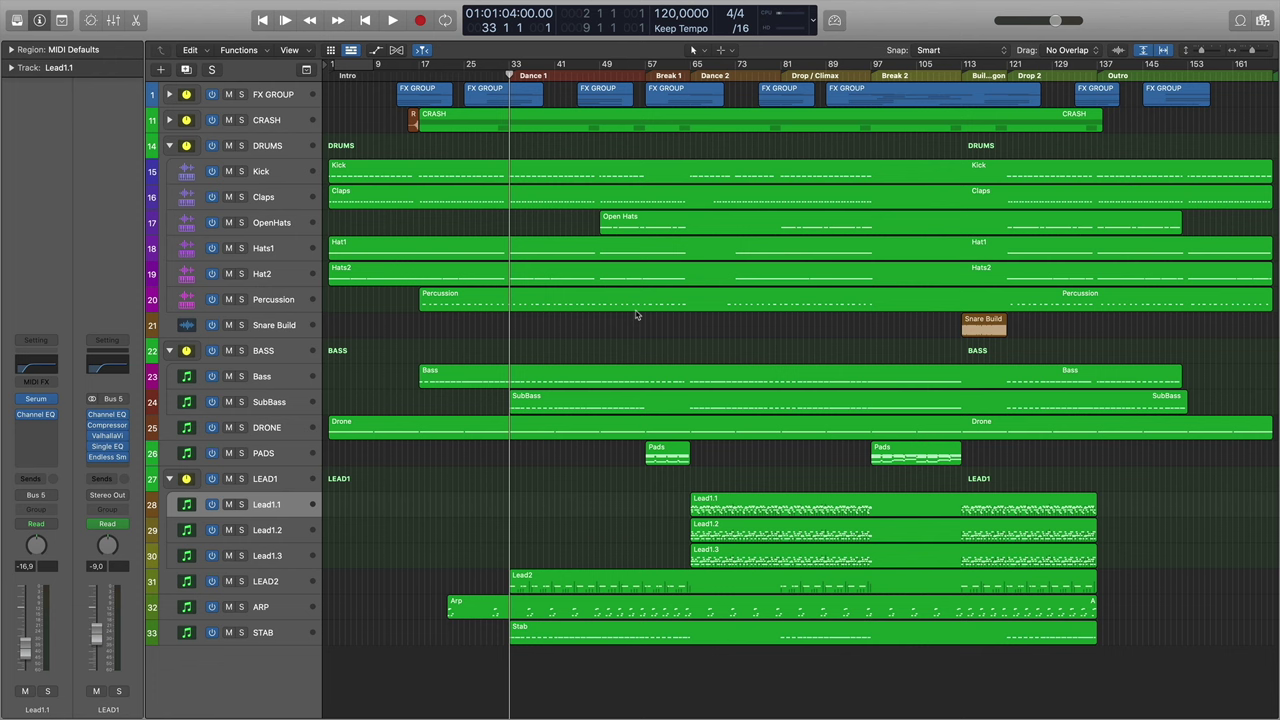
Show the global tracks with arrangement, marker, signature and tempo above the project's regions
key("g")
key("g")
left_click(306, 70)
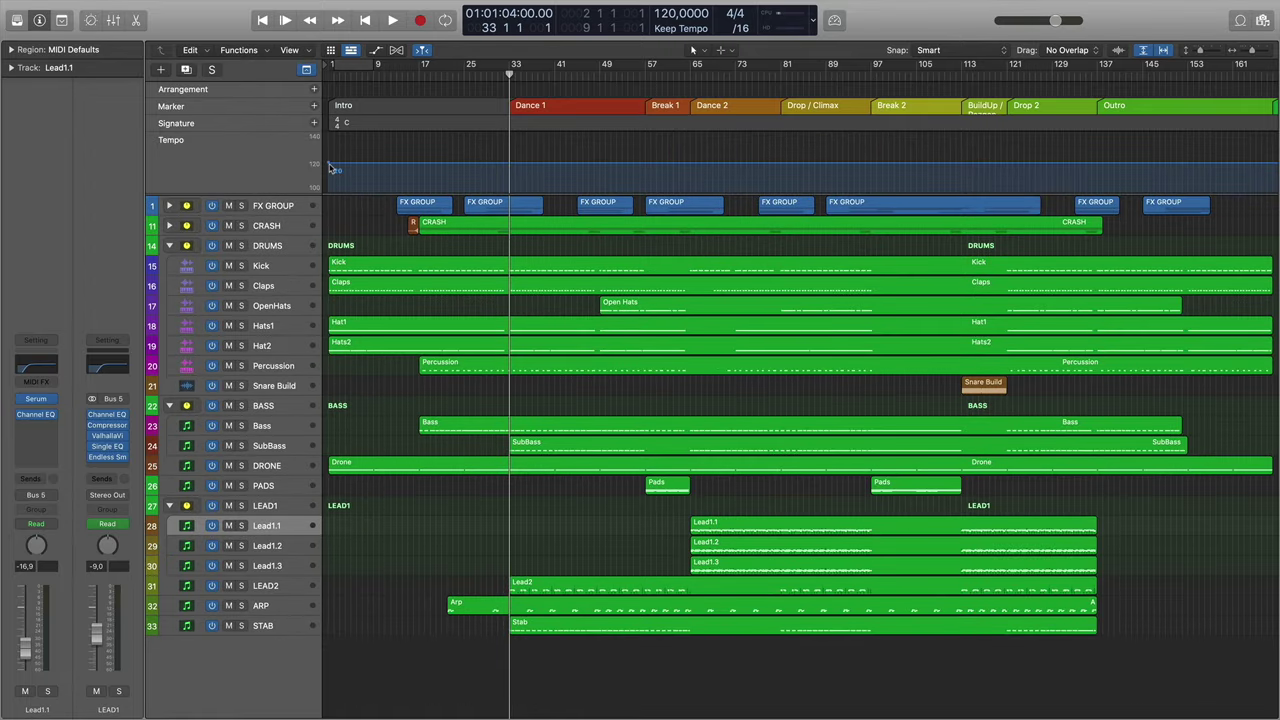
Add tempo points at bars 33 and 44, and ramp the tempo gradually between them from 120 to 110
left_click(511, 165)
left_click(572, 164)
left_click_drag(575, 169, 574, 182)
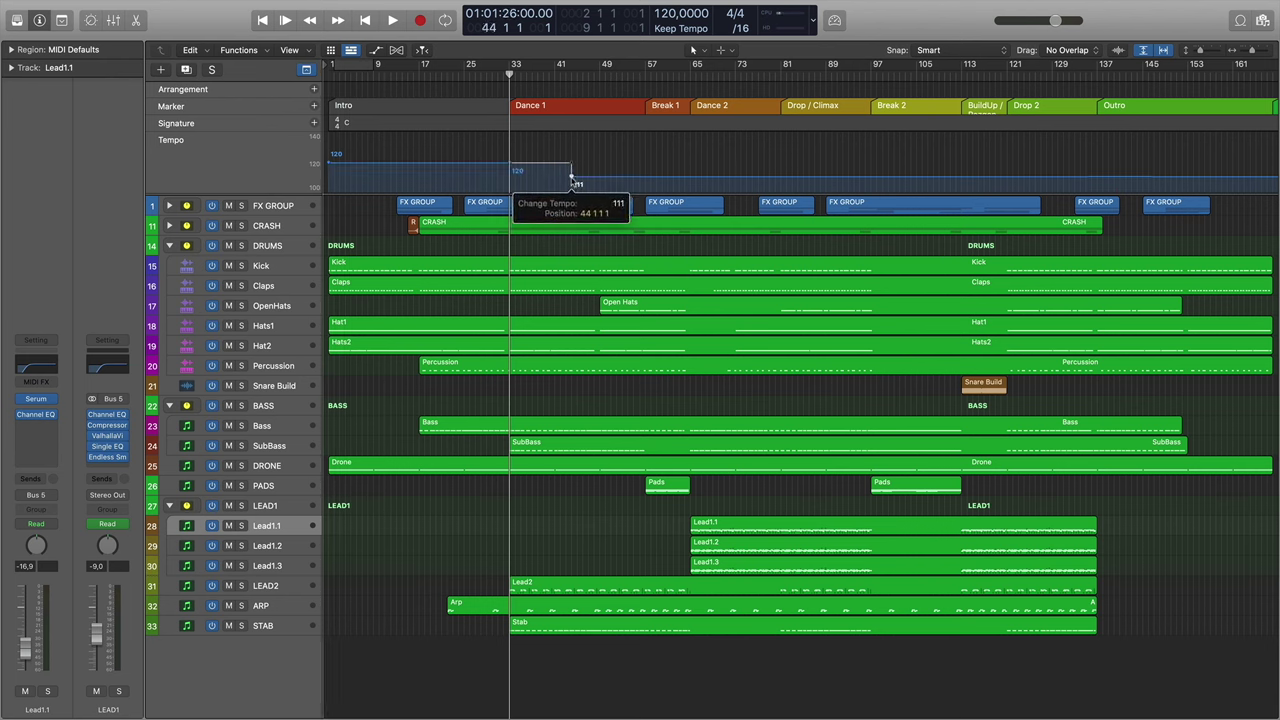
left_click_drag(575, 183, 578, 178)
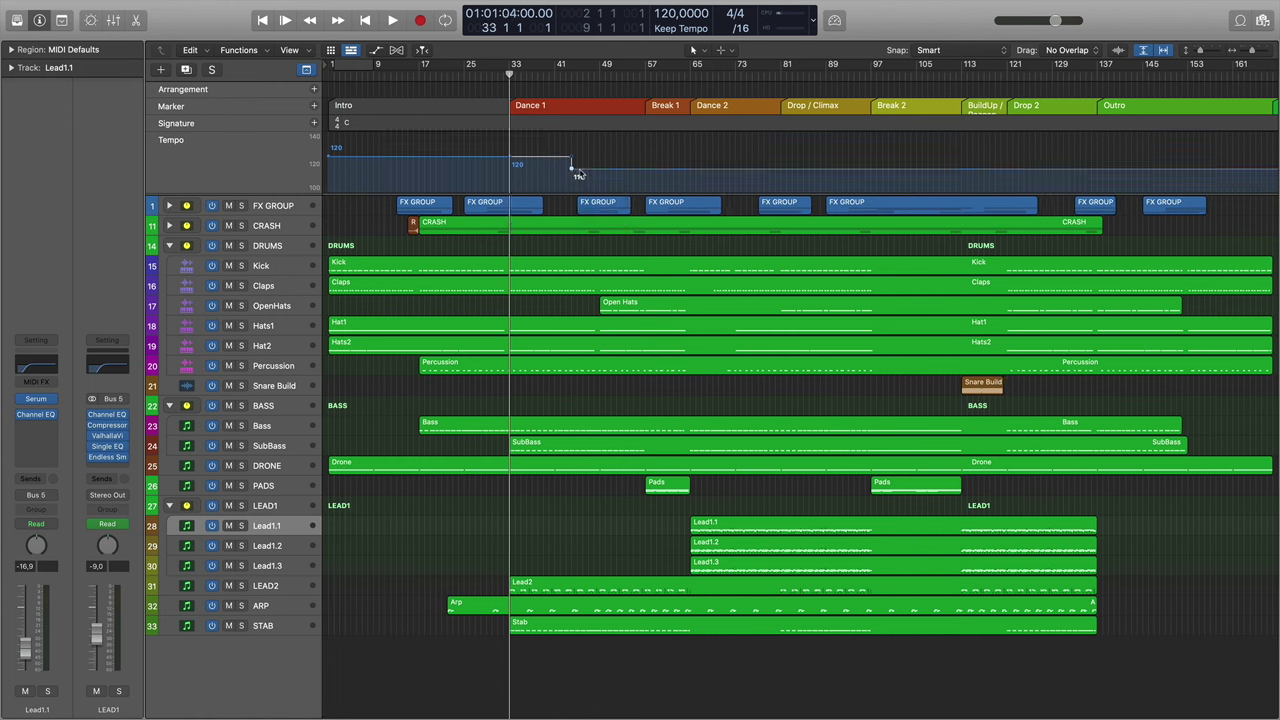
left_click_drag(573, 163, 540, 166)
Play the project around the tempo ramp in Dance 1 to hear the change, and stop playback
key("space")
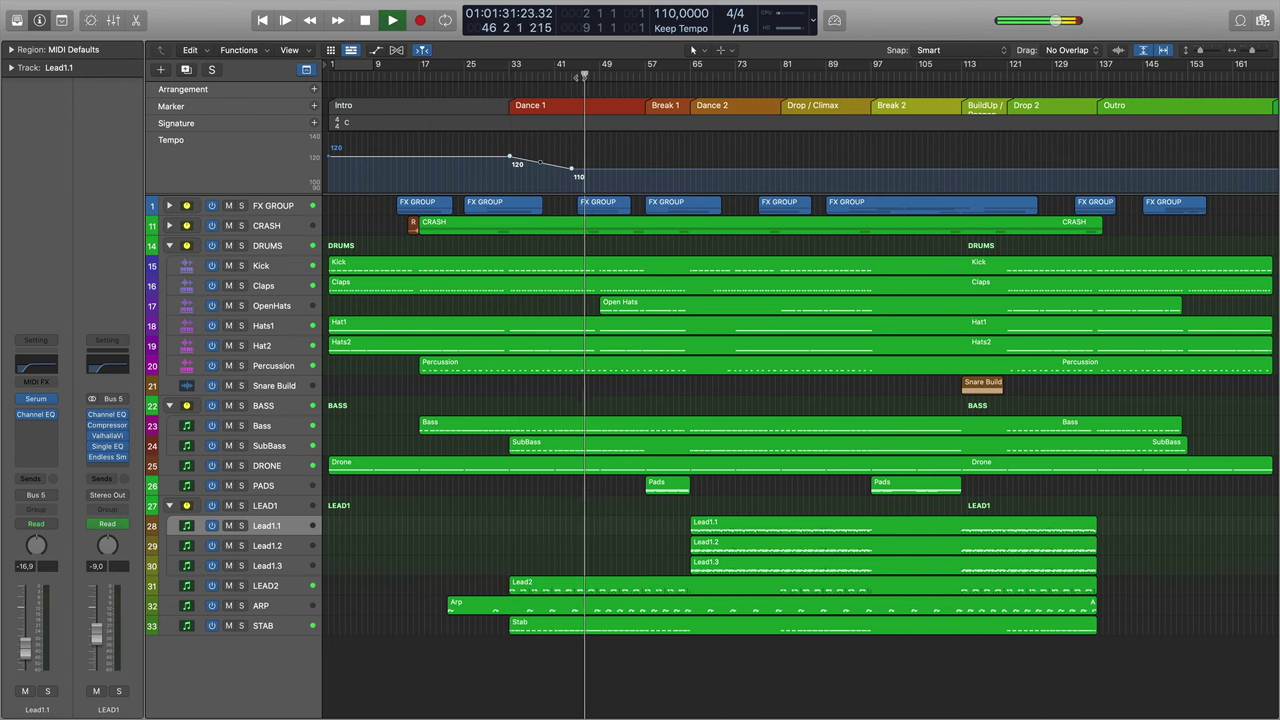
left_click(492, 77)
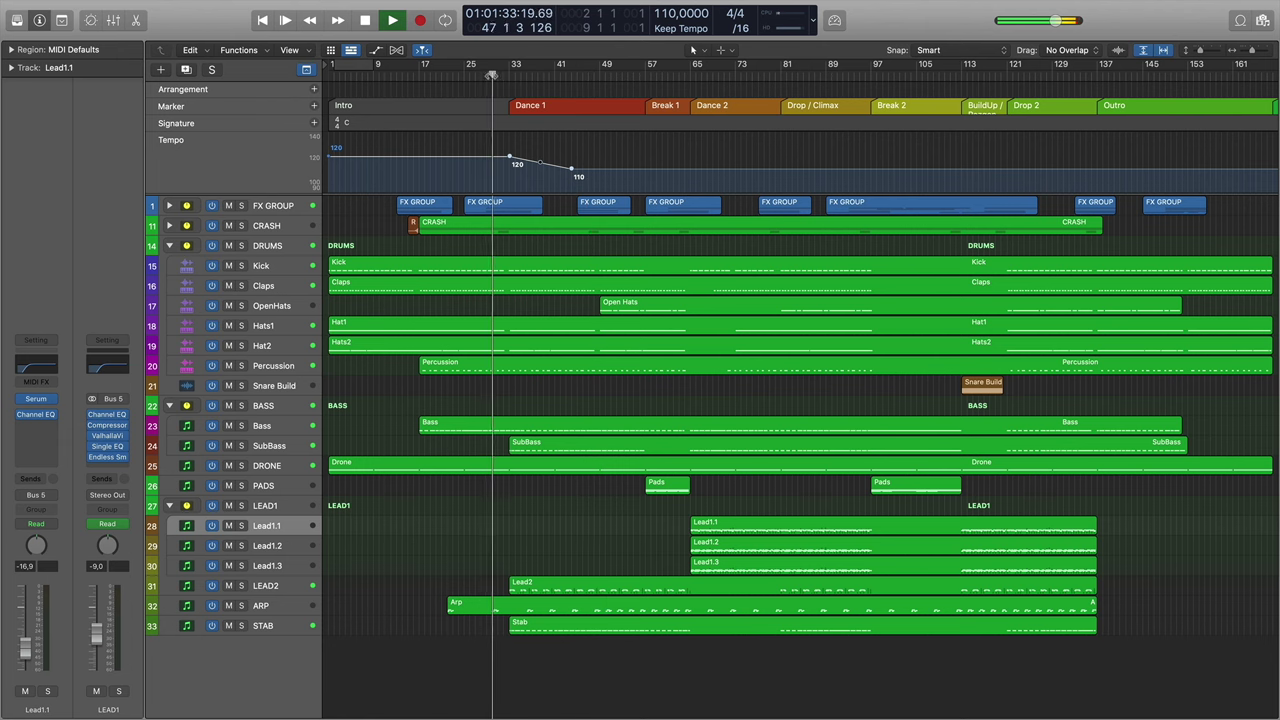
left_click(592, 77)
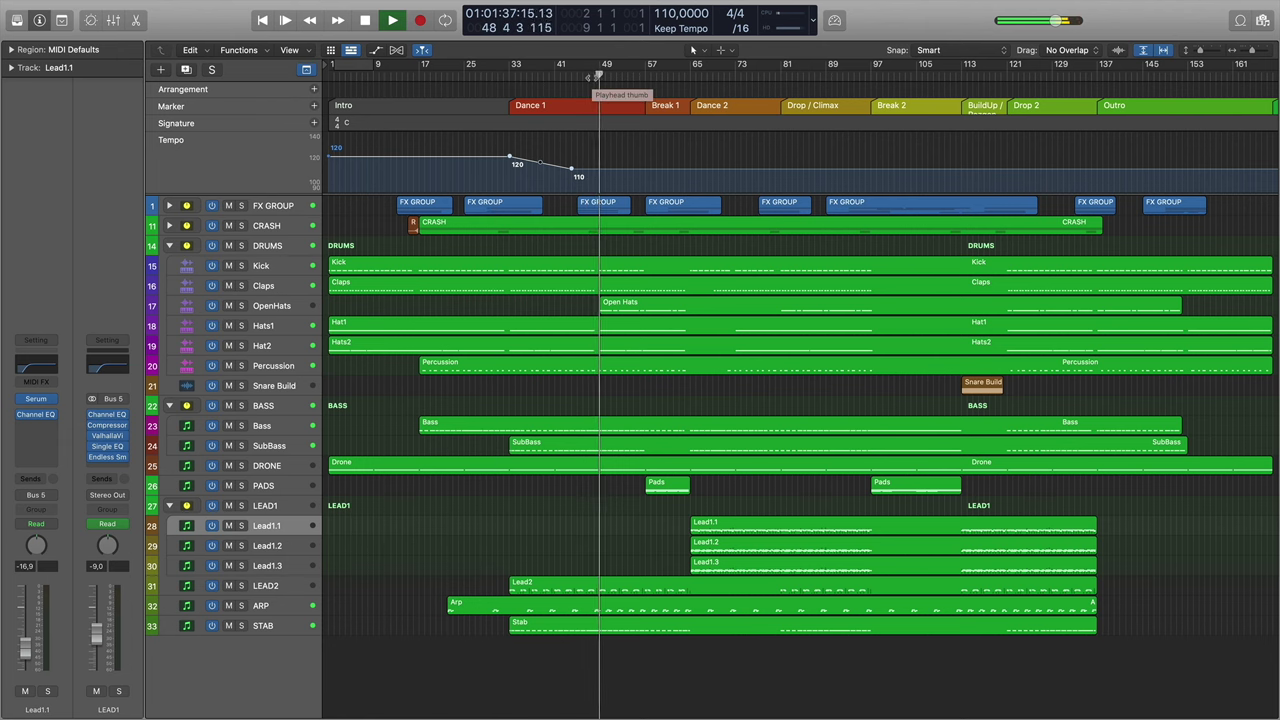
key("space")
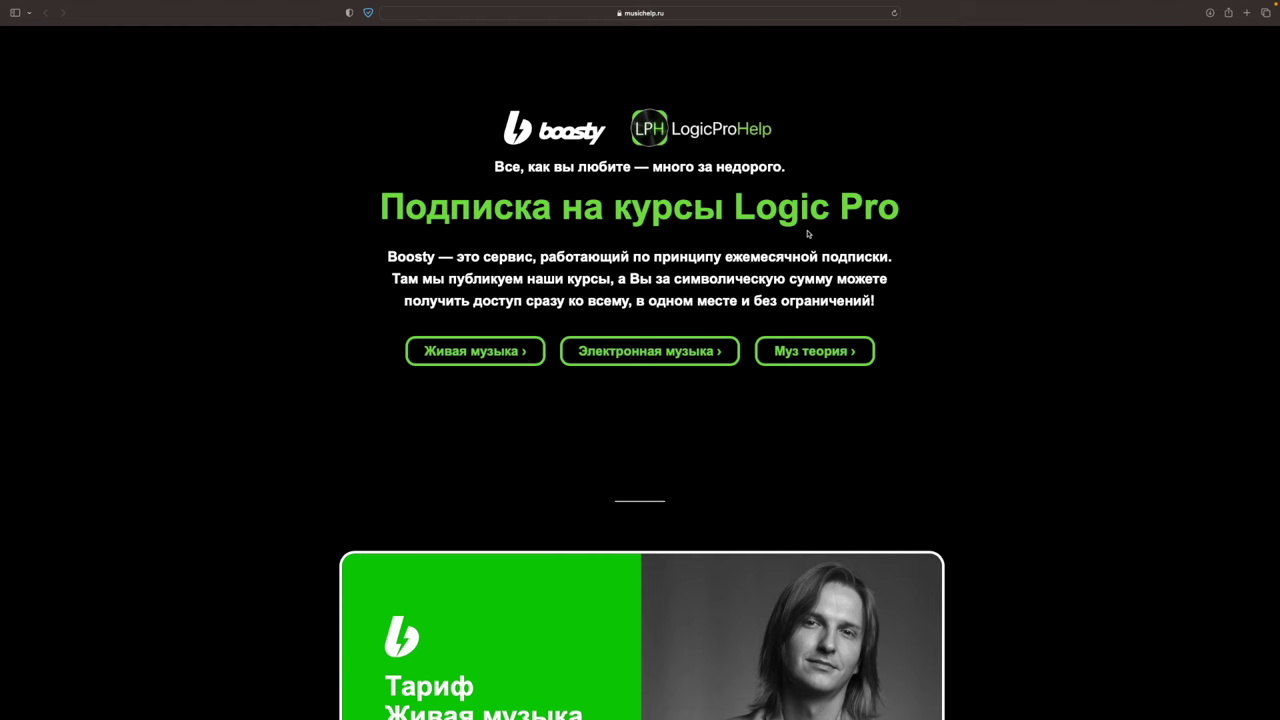
Switch to Safari and review the three subscription plans and their course lists on the musichelp.ru page
scroll(789, 245, "down", 1)
scroll(1063, 260, "down", 5)
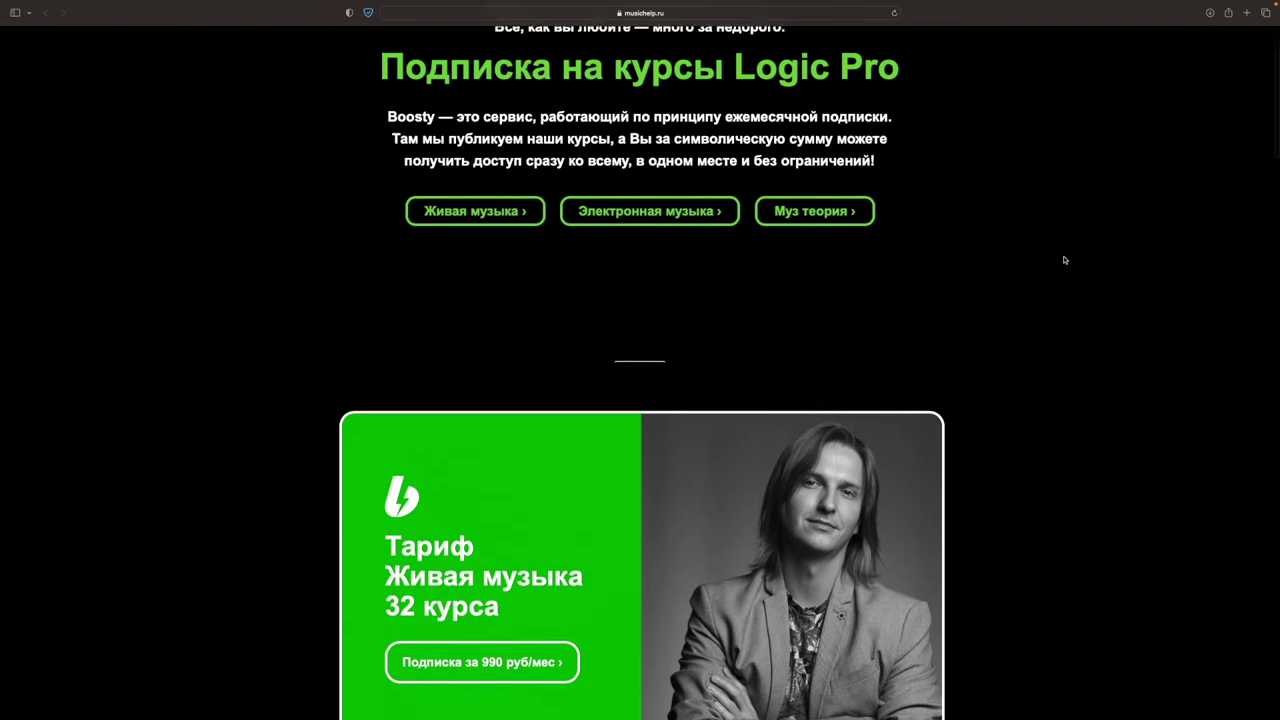
scroll(1064, 260, "down", 4)
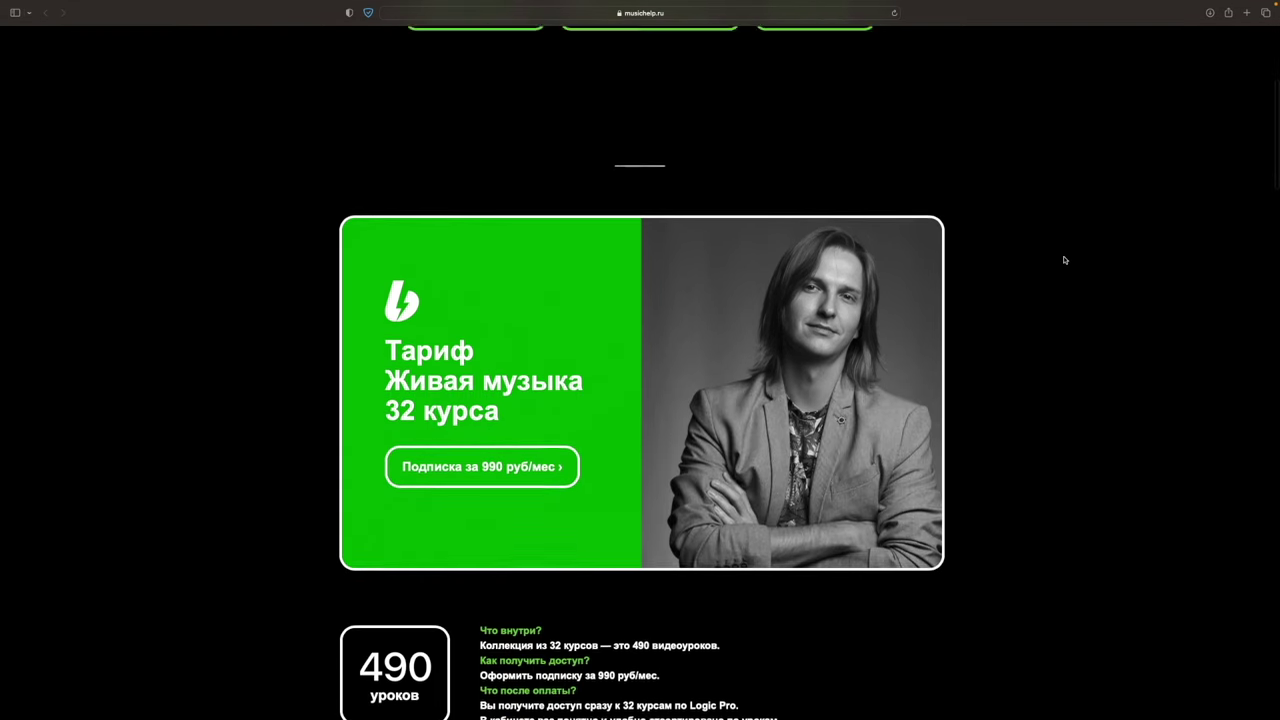
scroll(1064, 260, "down", 5)
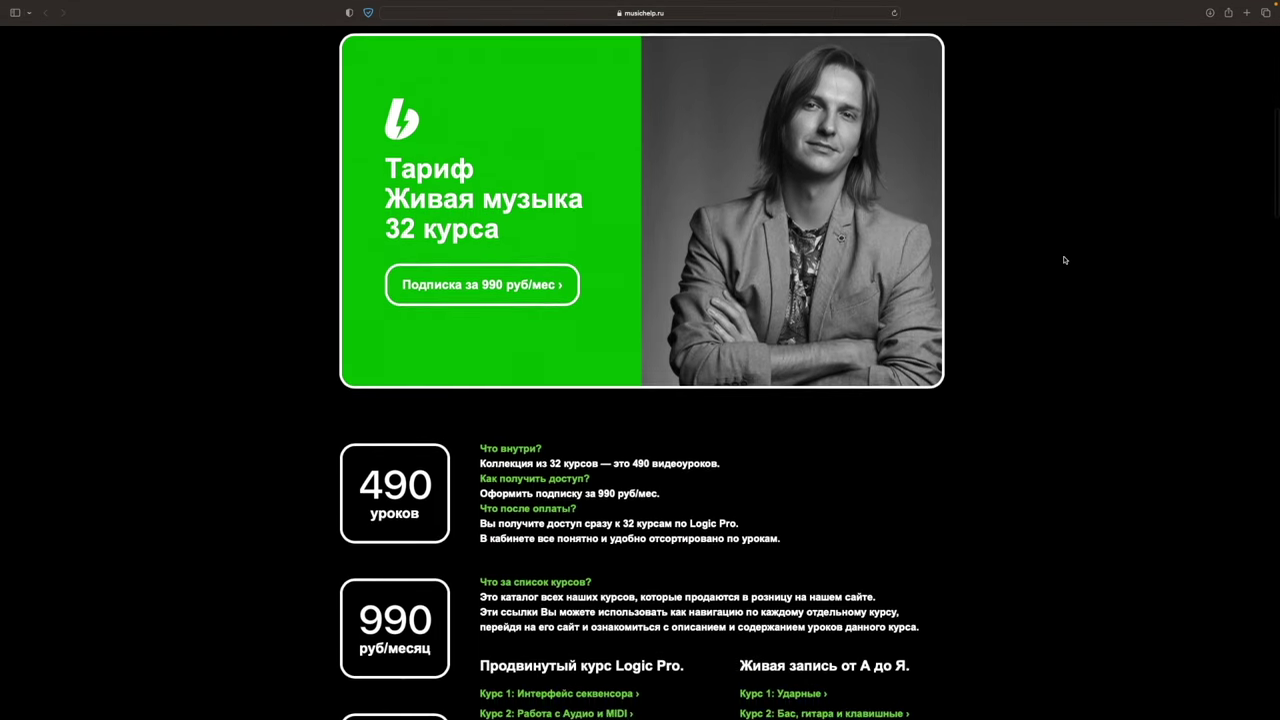
scroll(1065, 260, "down", 5)
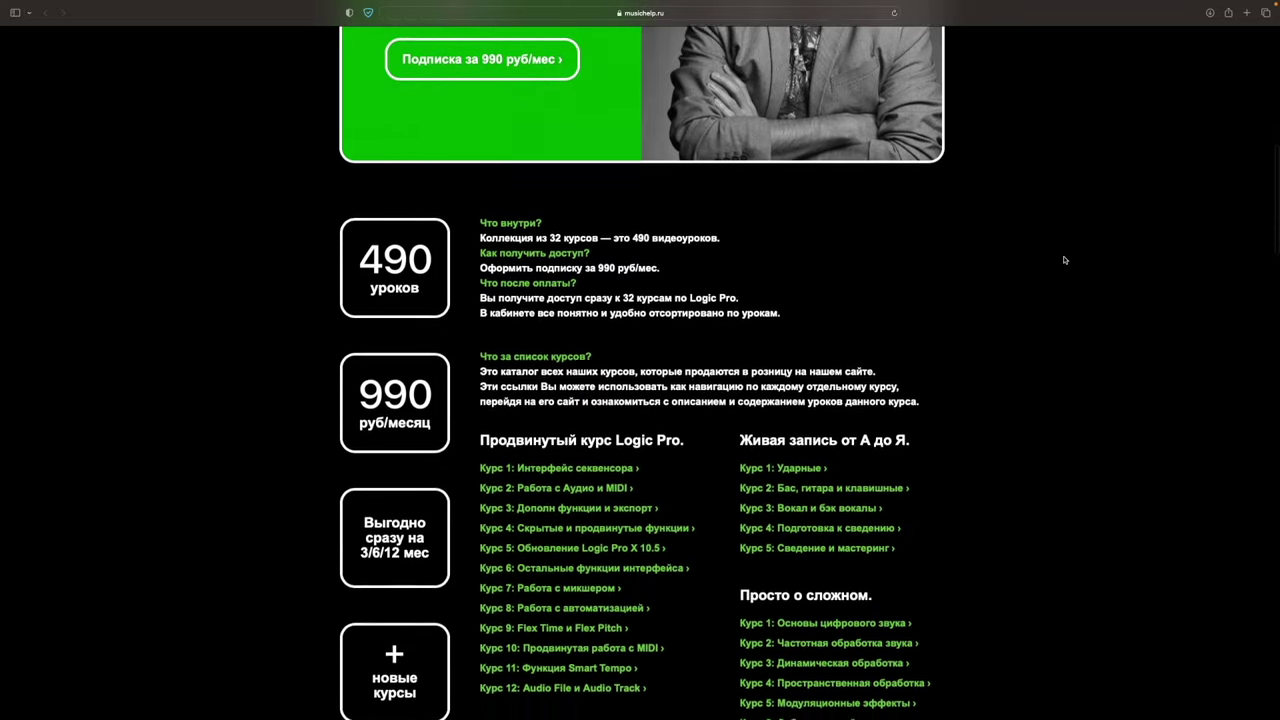
scroll(1065, 260, "down", 2)
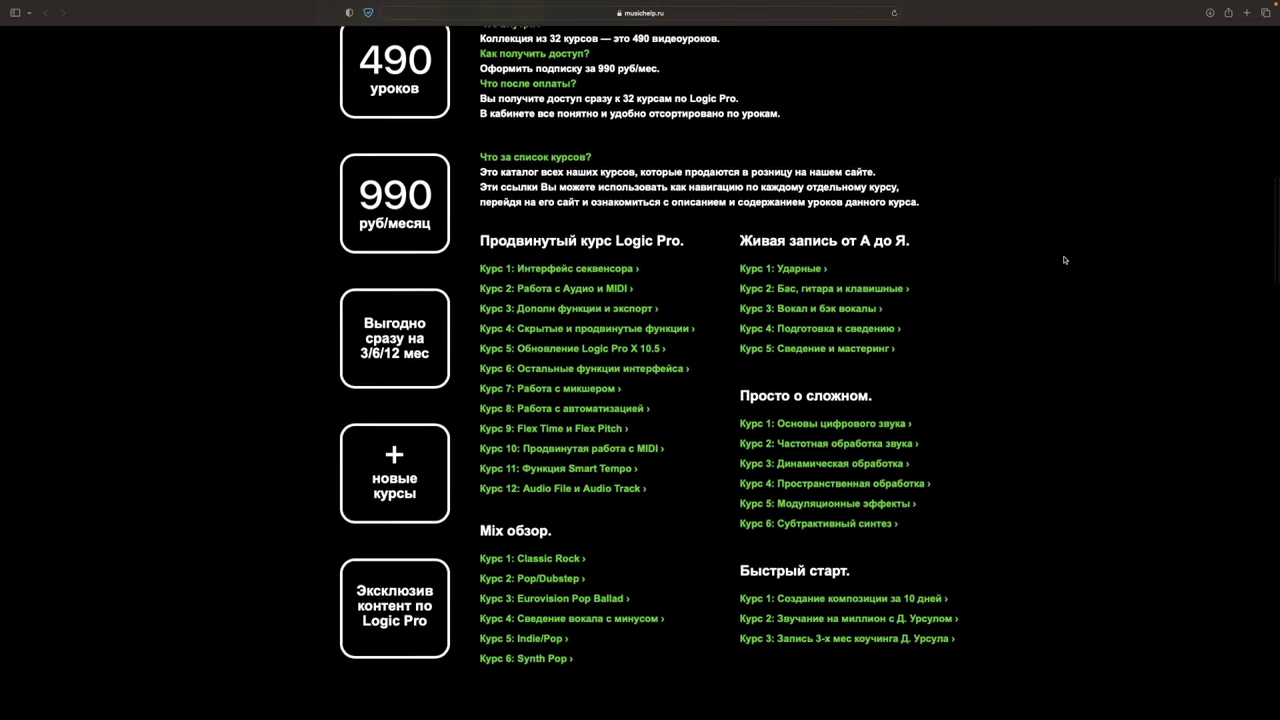
scroll(1065, 260, "down", 3)
scroll(1065, 260, "down", 9)
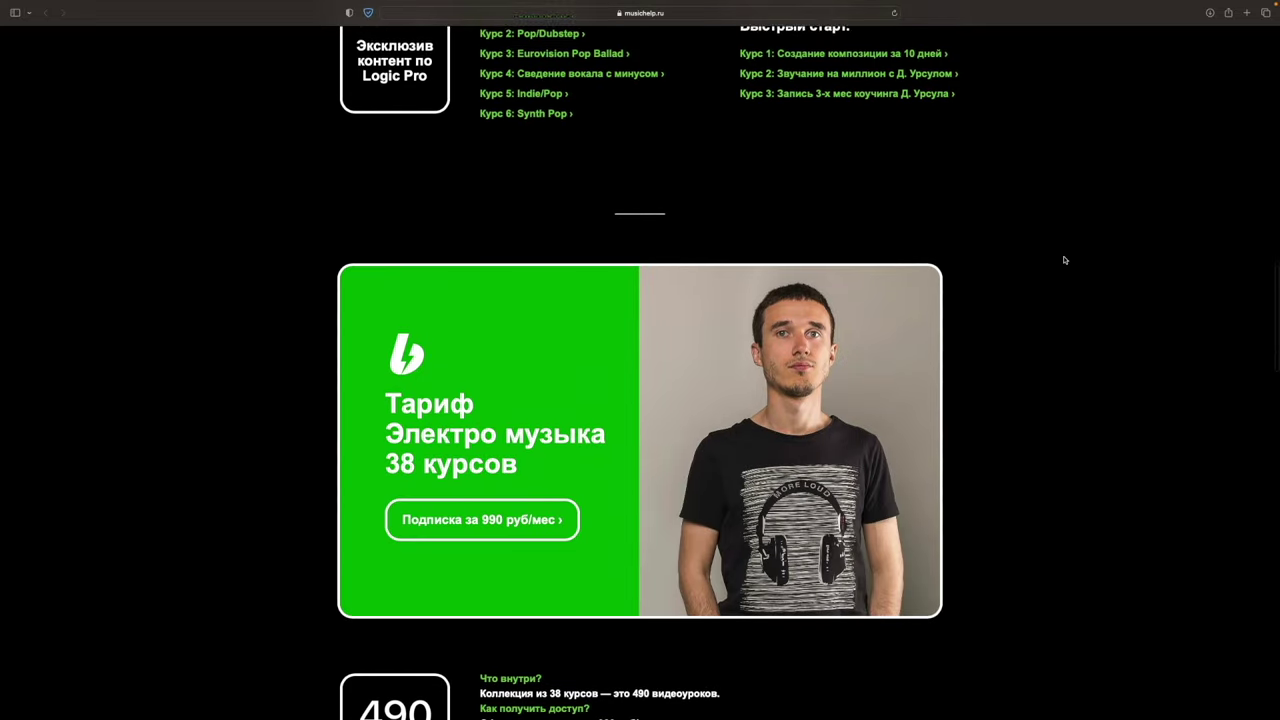
scroll(1065, 260, "down", 8)
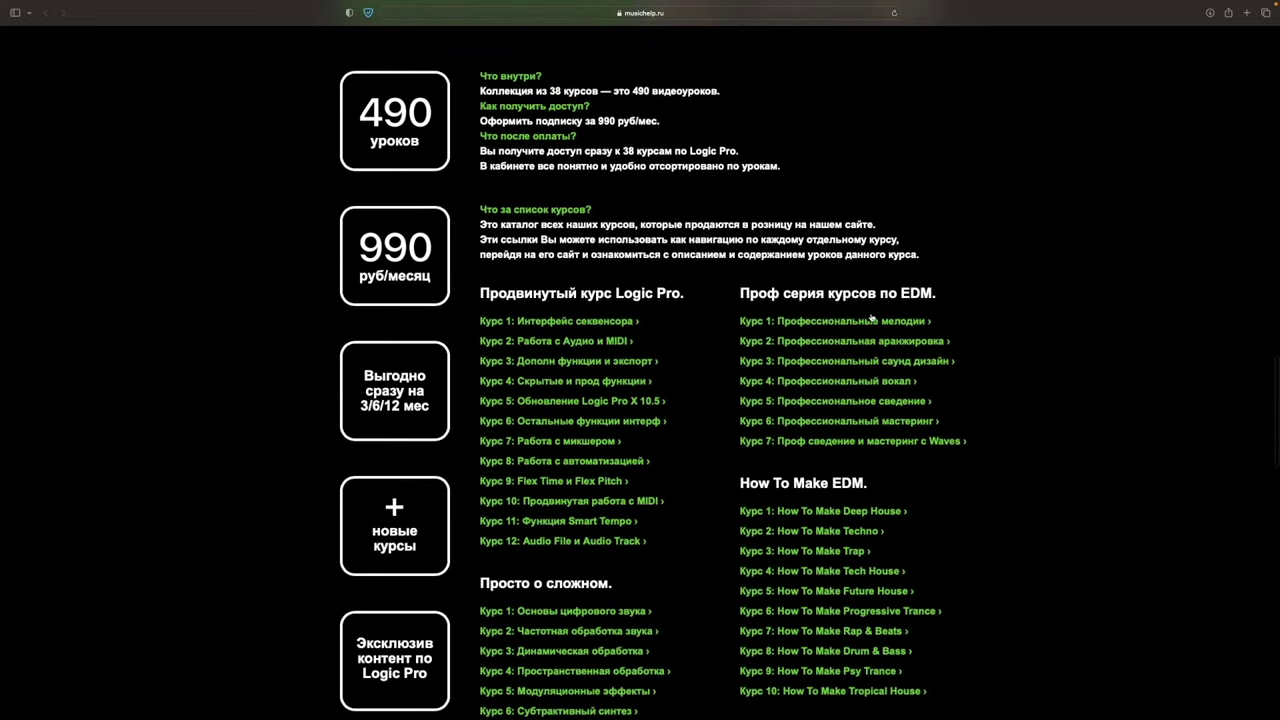
scroll(815, 358, "down", 7)
scroll(815, 358, "down", 10)
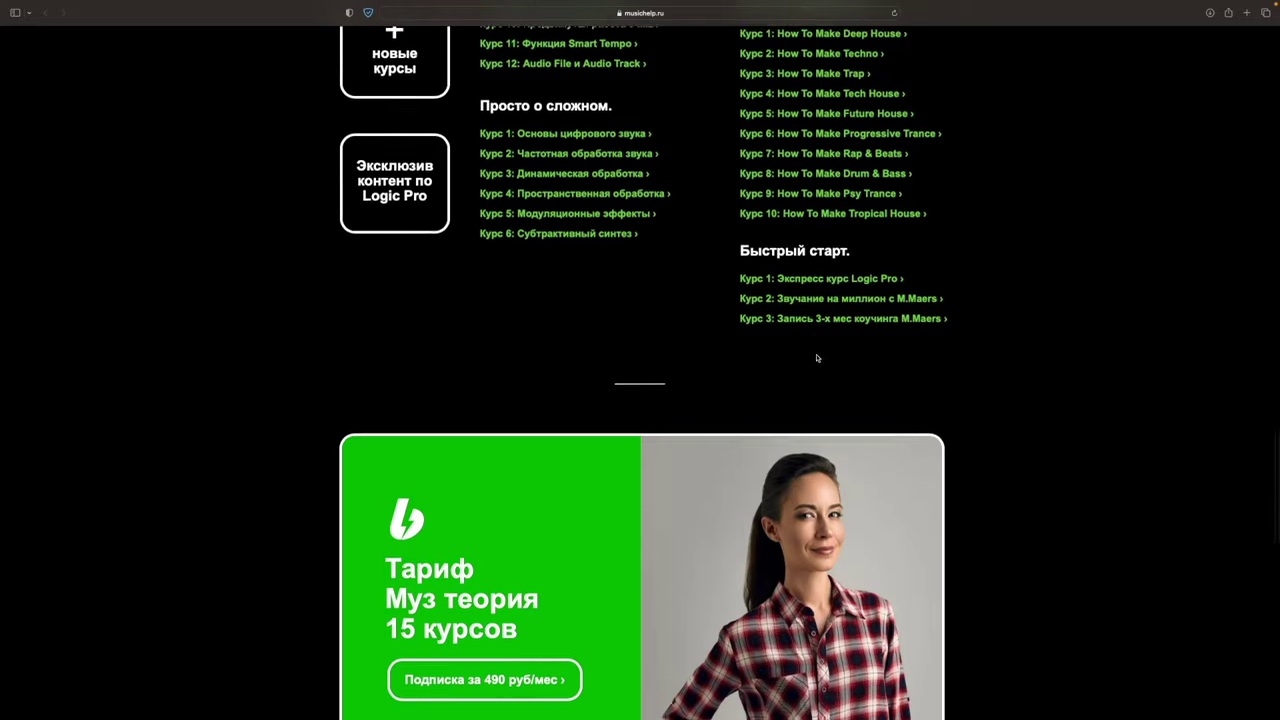
scroll(835, 355, "down", 12)
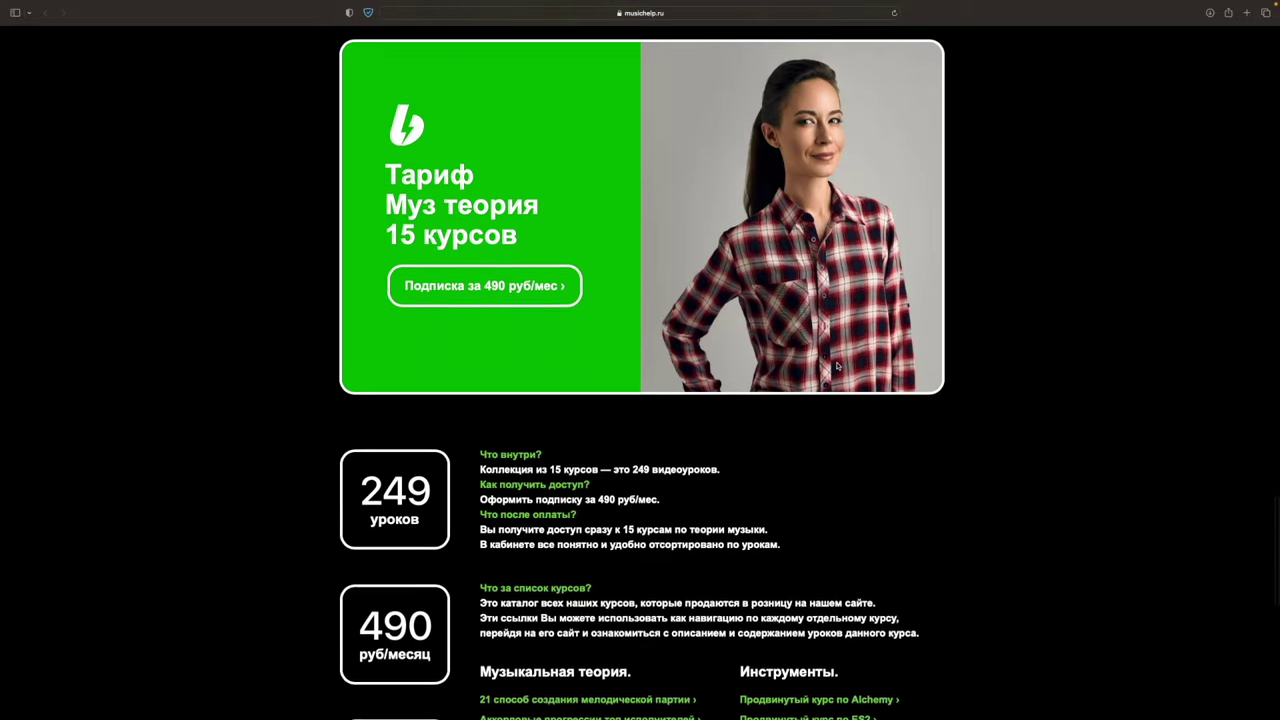
scroll(838, 367, "down", 7)
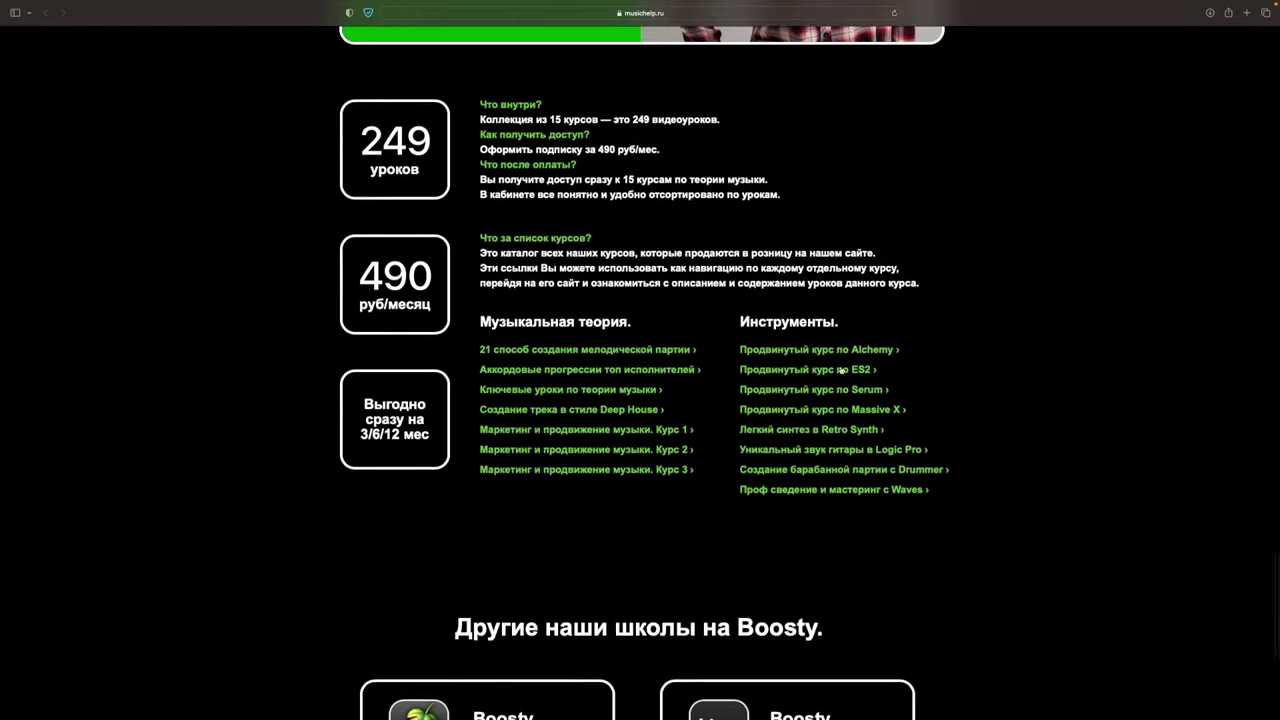
scroll(840, 371, "up", 20)
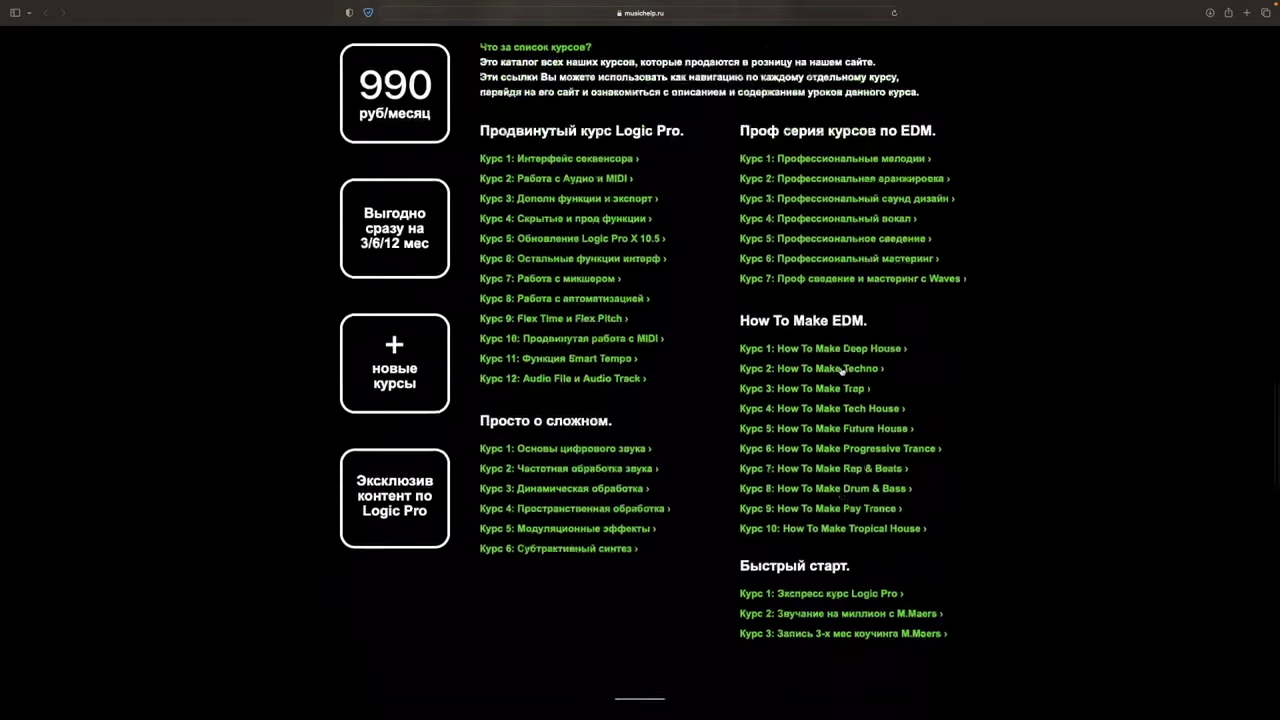
scroll(840, 371, "down", 10)
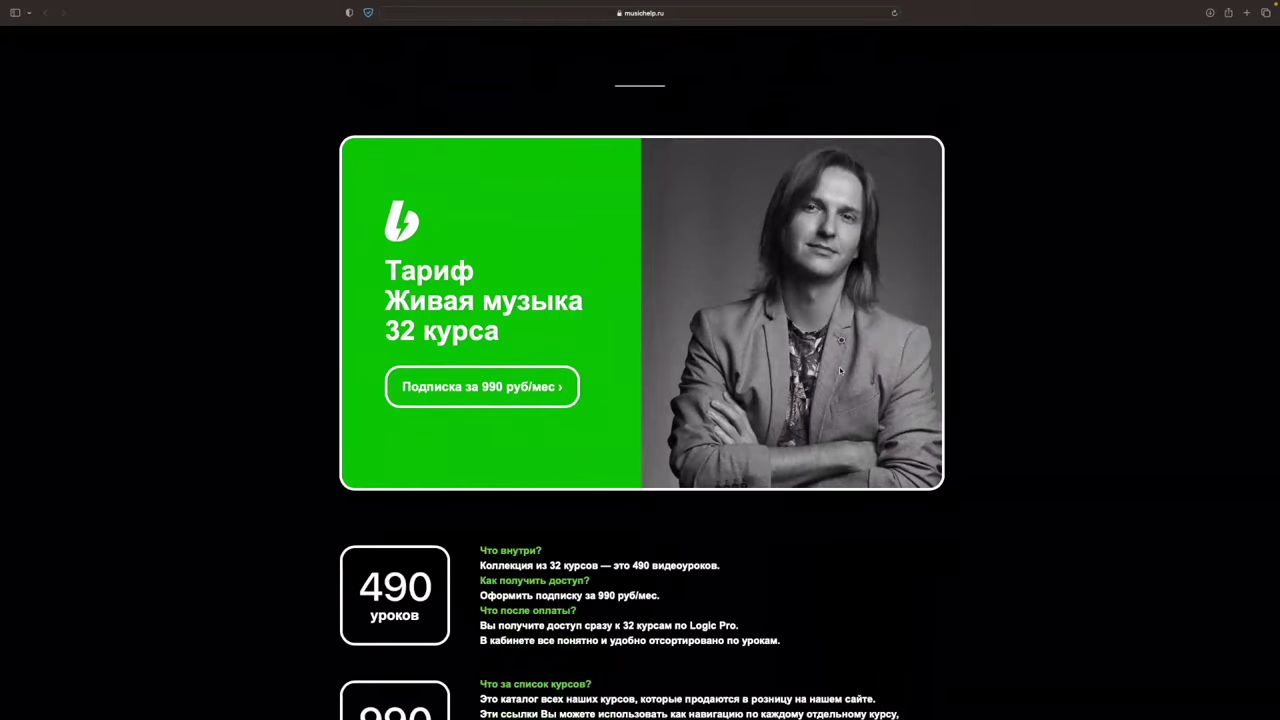
scroll(840, 371, "up", 10)
Open the Живая музыка plan's Boosty page, start subscribing and sign in with the VK account
left_click(456, 355)
left_click(458, 340)
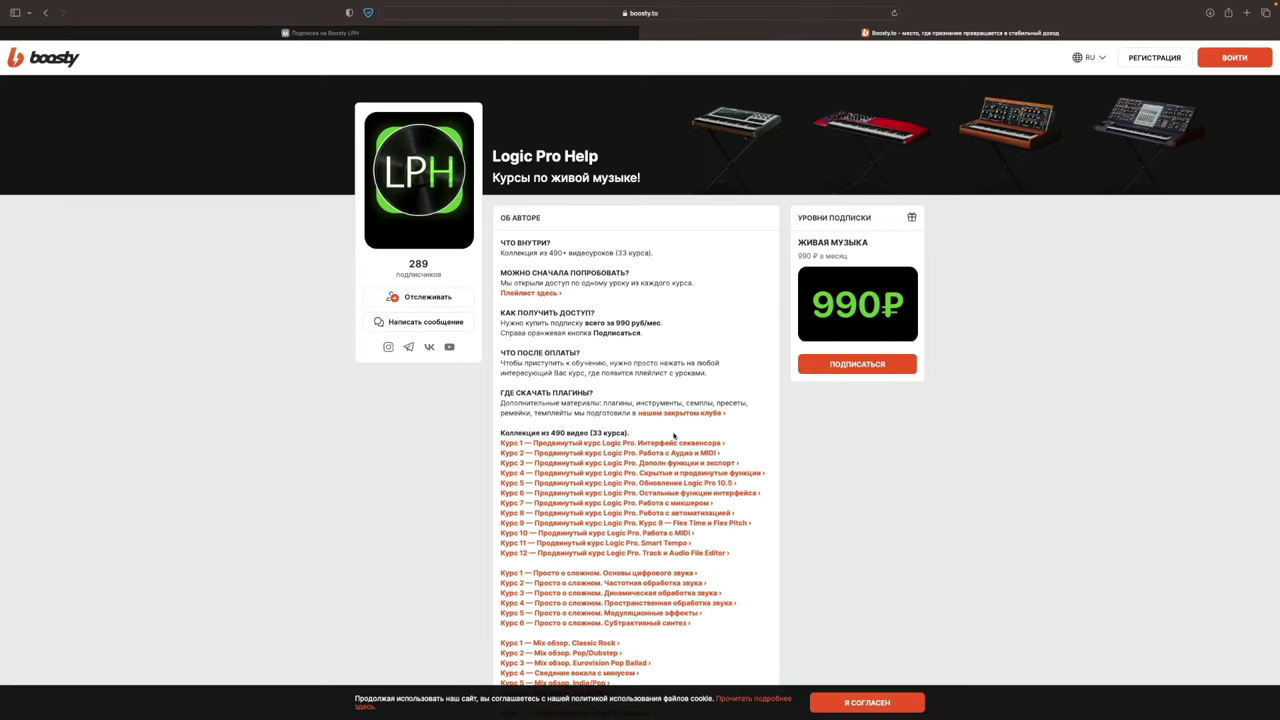
left_click(818, 366)
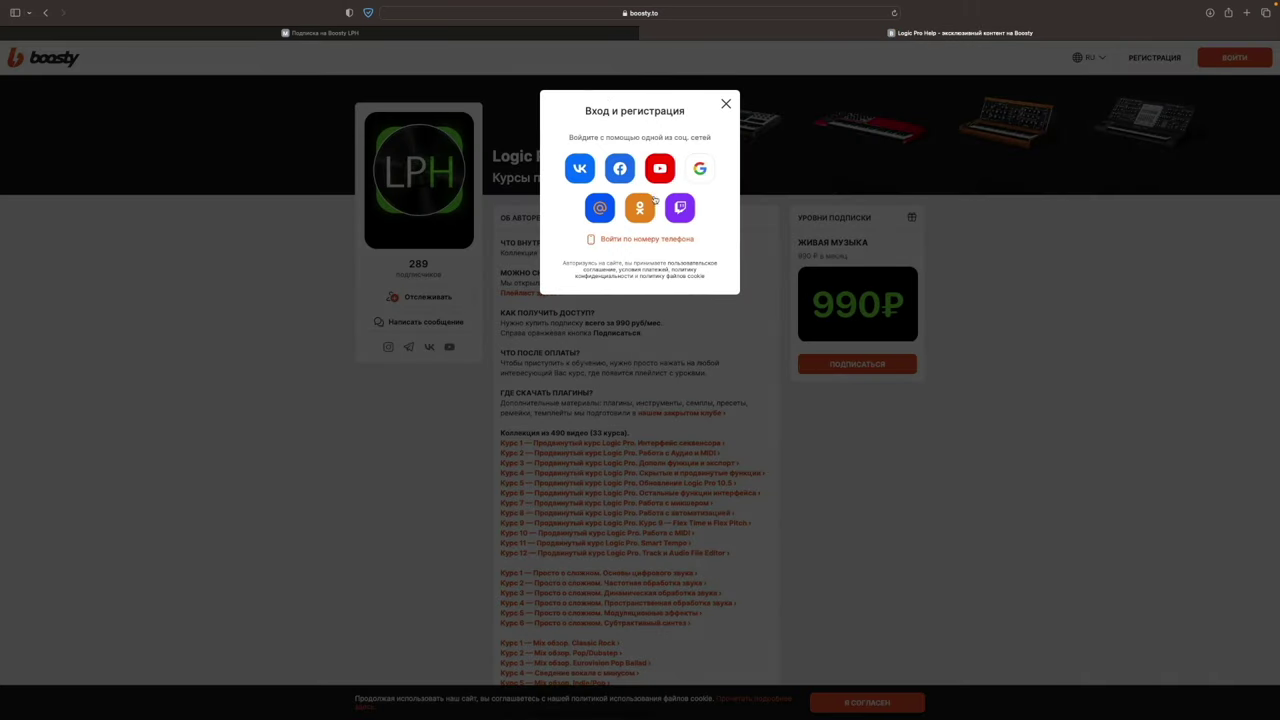
left_click(580, 169)
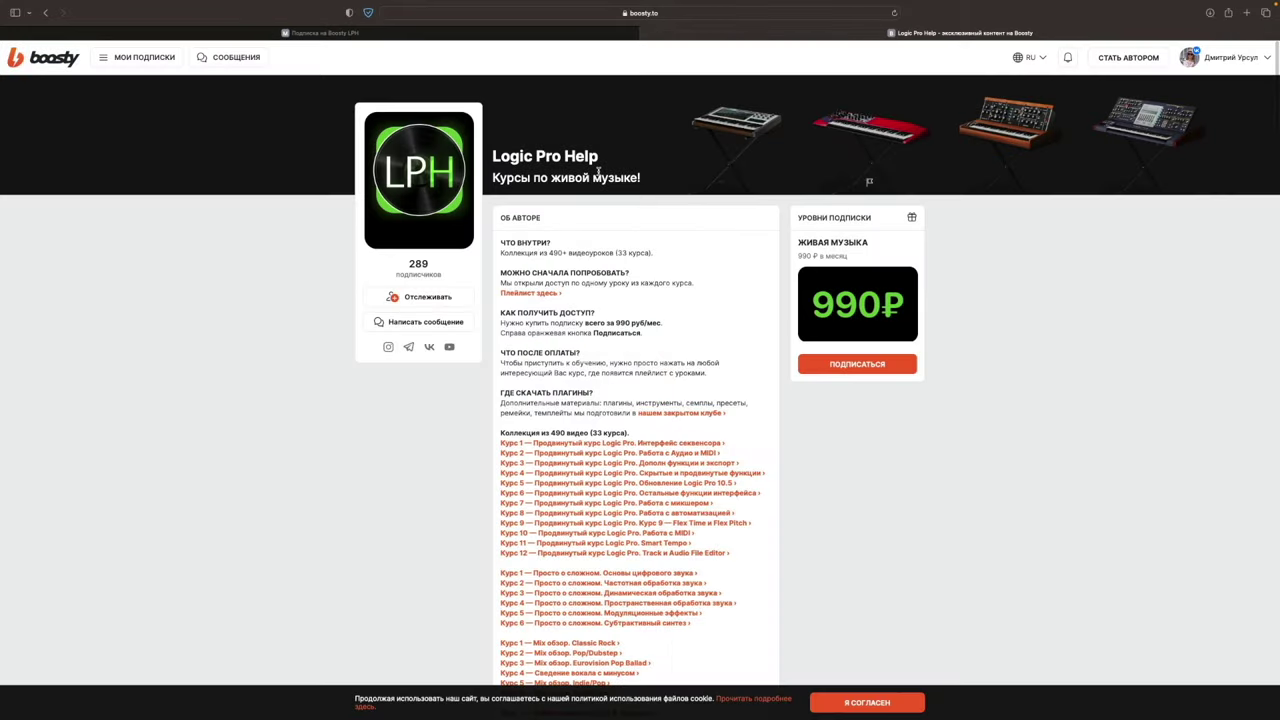
Choose the 1-month period for the Живая музыка subscription and open its payment form, closing it without paying
left_click(718, 210)
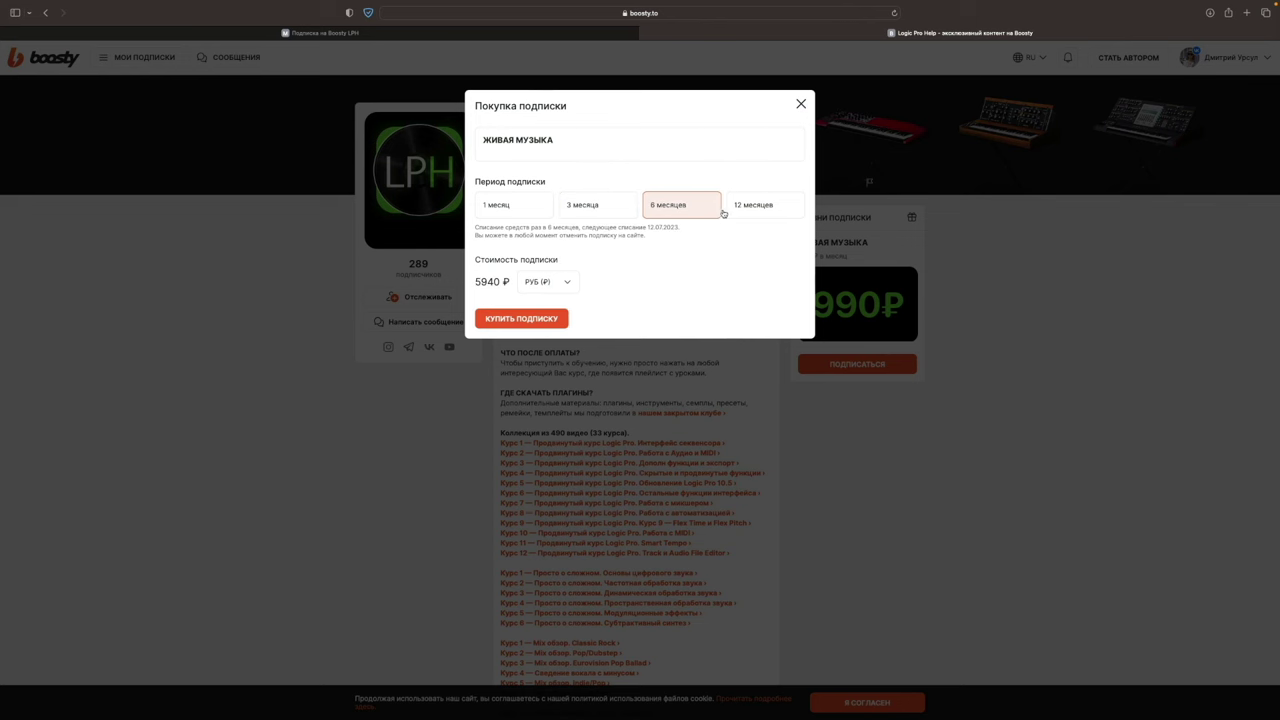
left_click(749, 211)
left_click(512, 210)
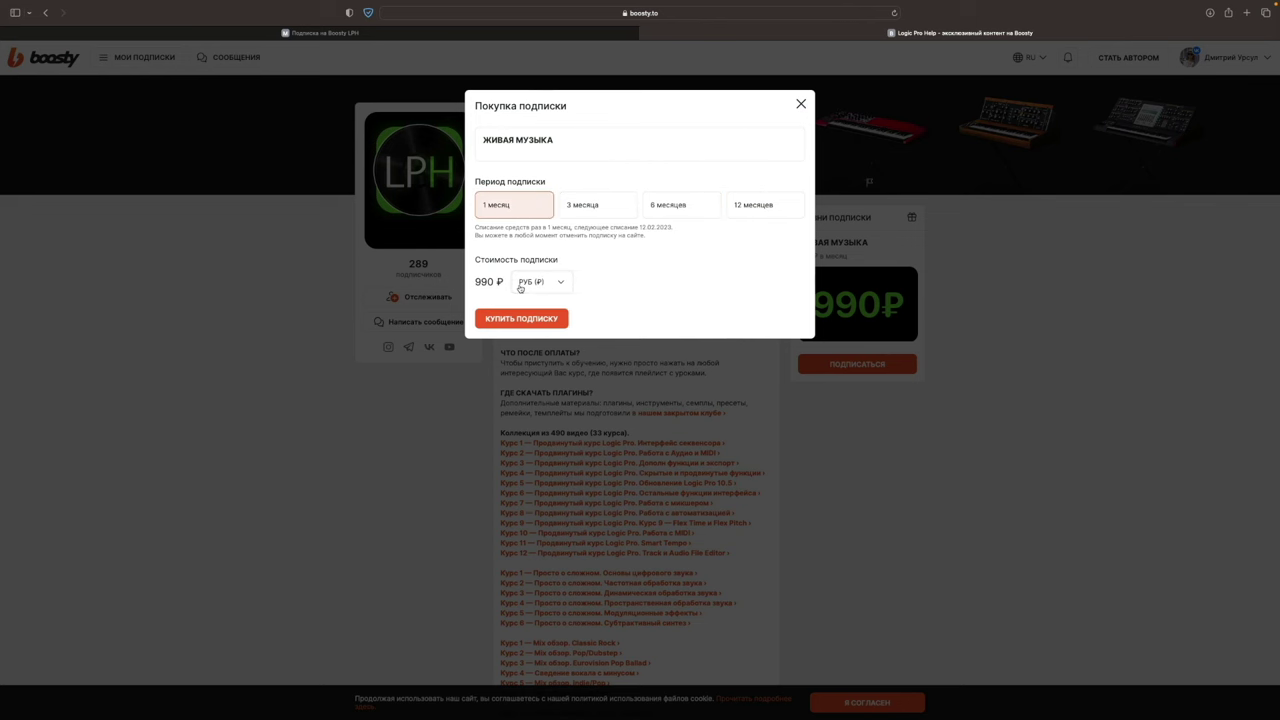
left_click(521, 318)
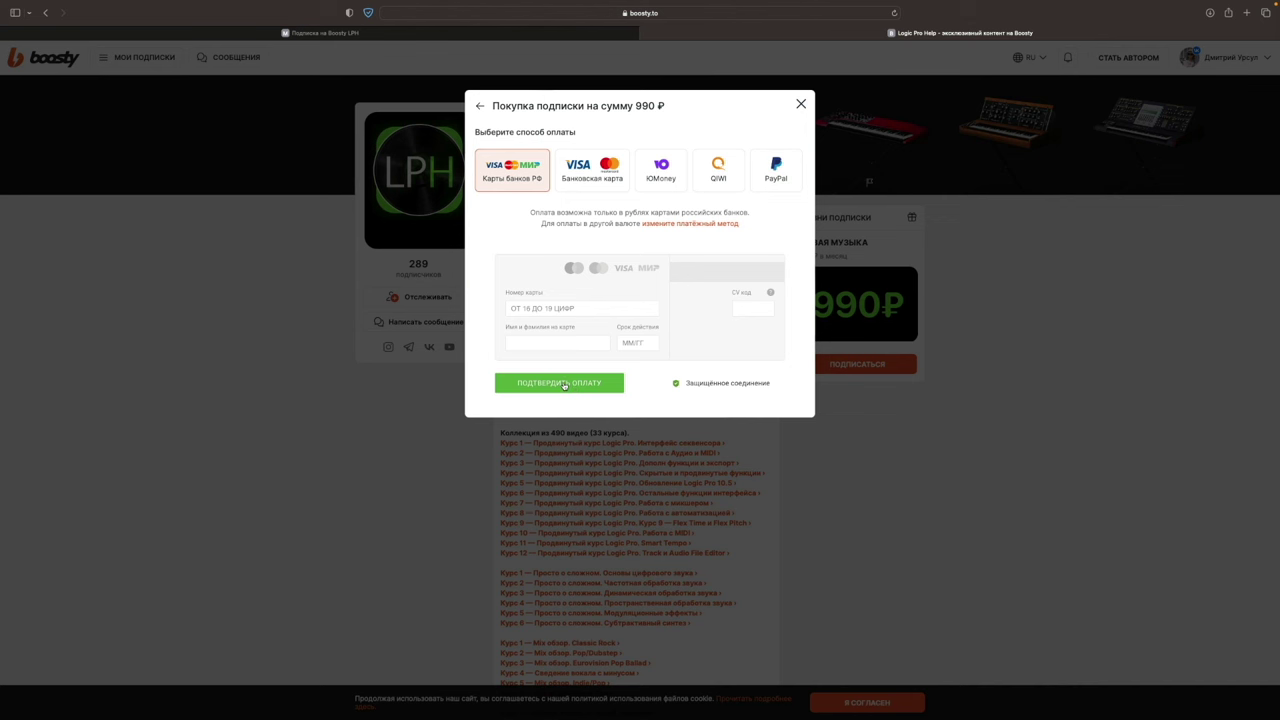
left_click(684, 434)
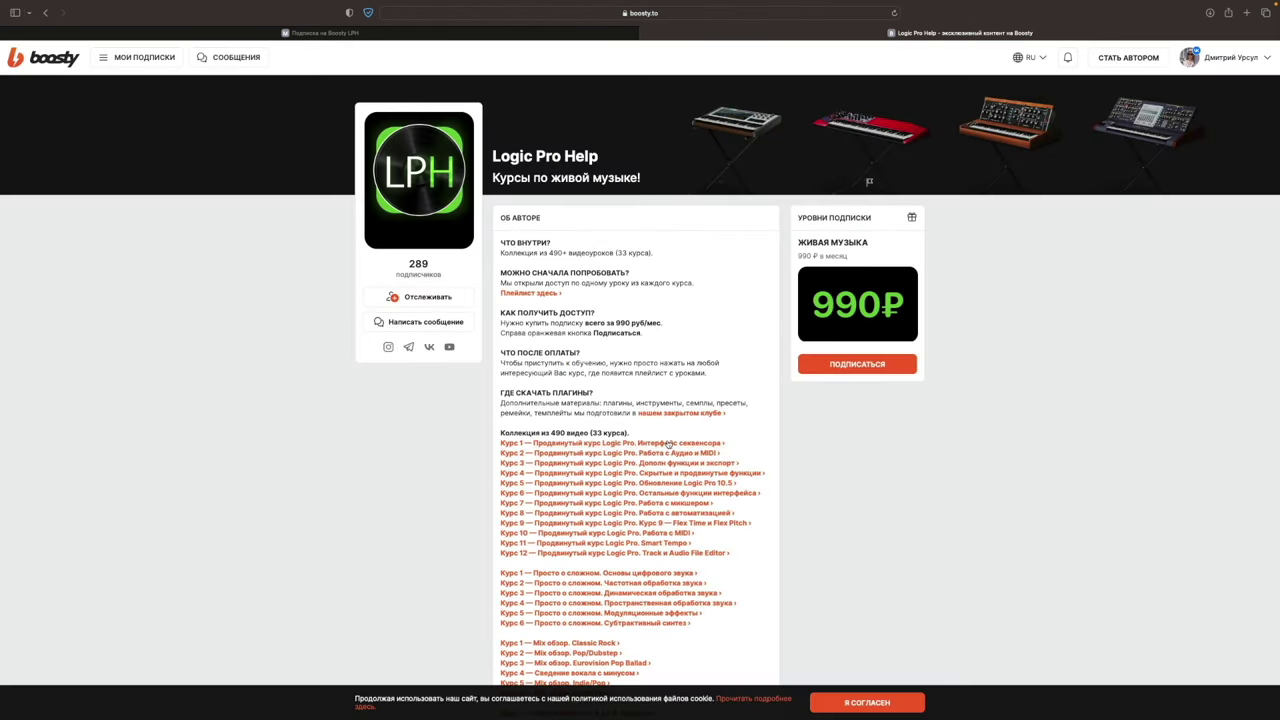
Look through the course list on the Boosty page and return to the musichelp.ru subscription page
scroll(666, 445, "down", 2)
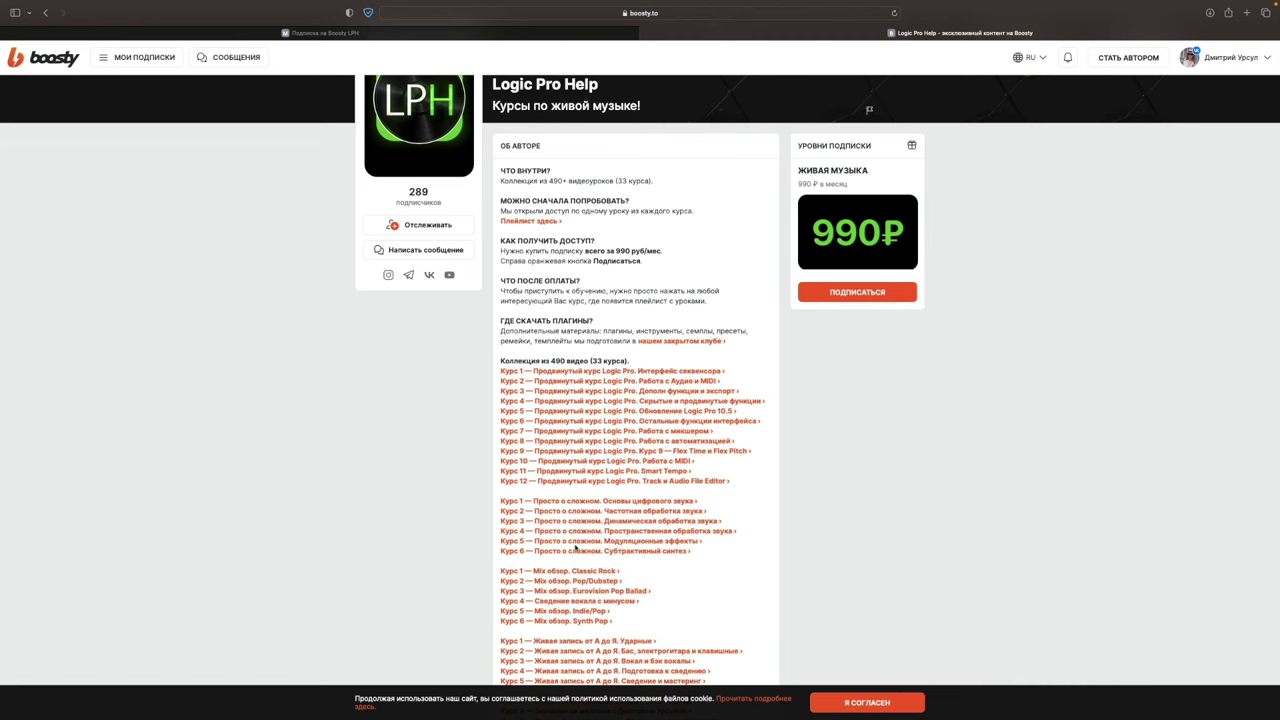
scroll(576, 540, "down", 1)
left_click(449, 33)
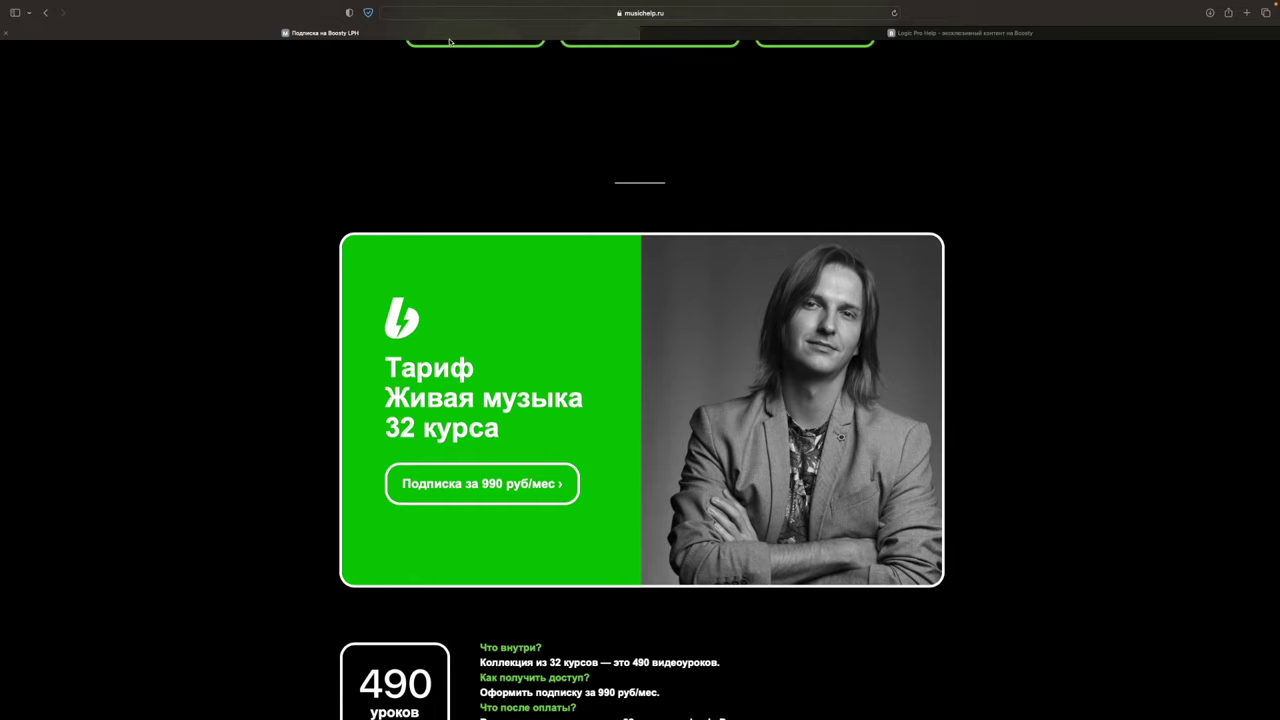
scroll(580, 274, "up", 5)
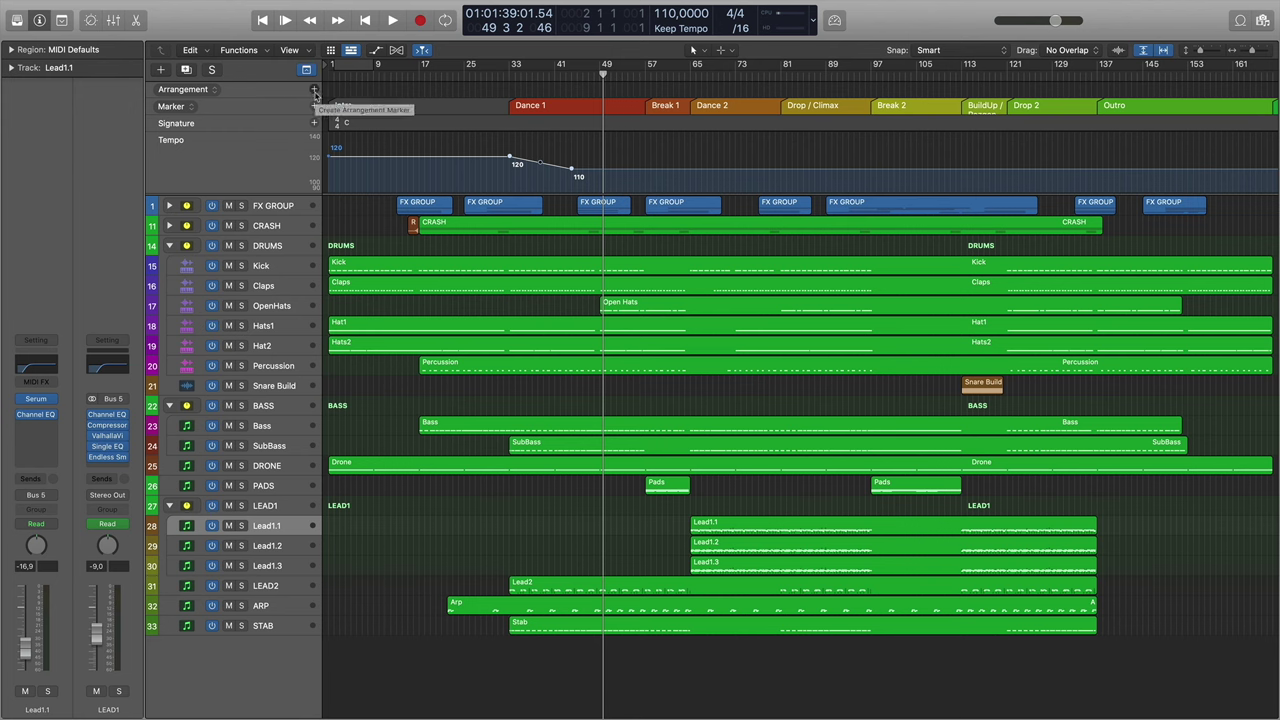
Switch to Logic Pro and create an Intro arrangement marker reaching bar 25 and a Verse marker reaching bar 41
left_click(314, 90)
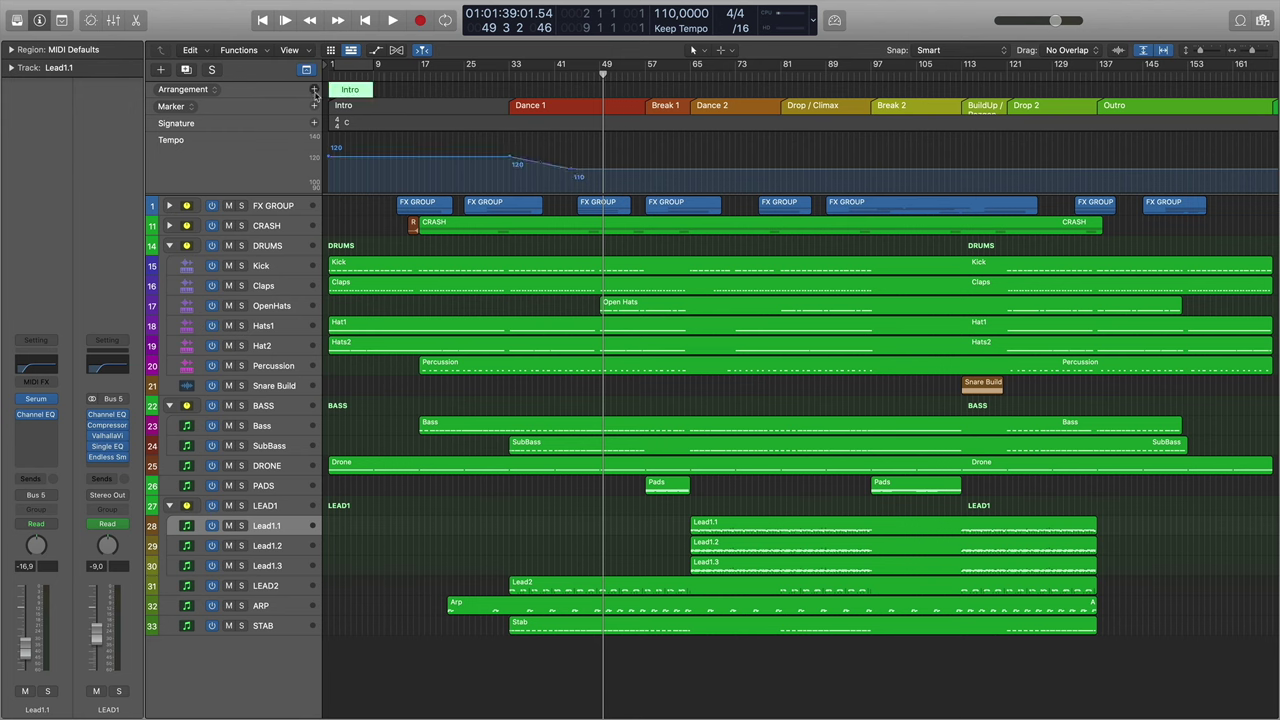
left_click_drag(369, 91, 464, 96)
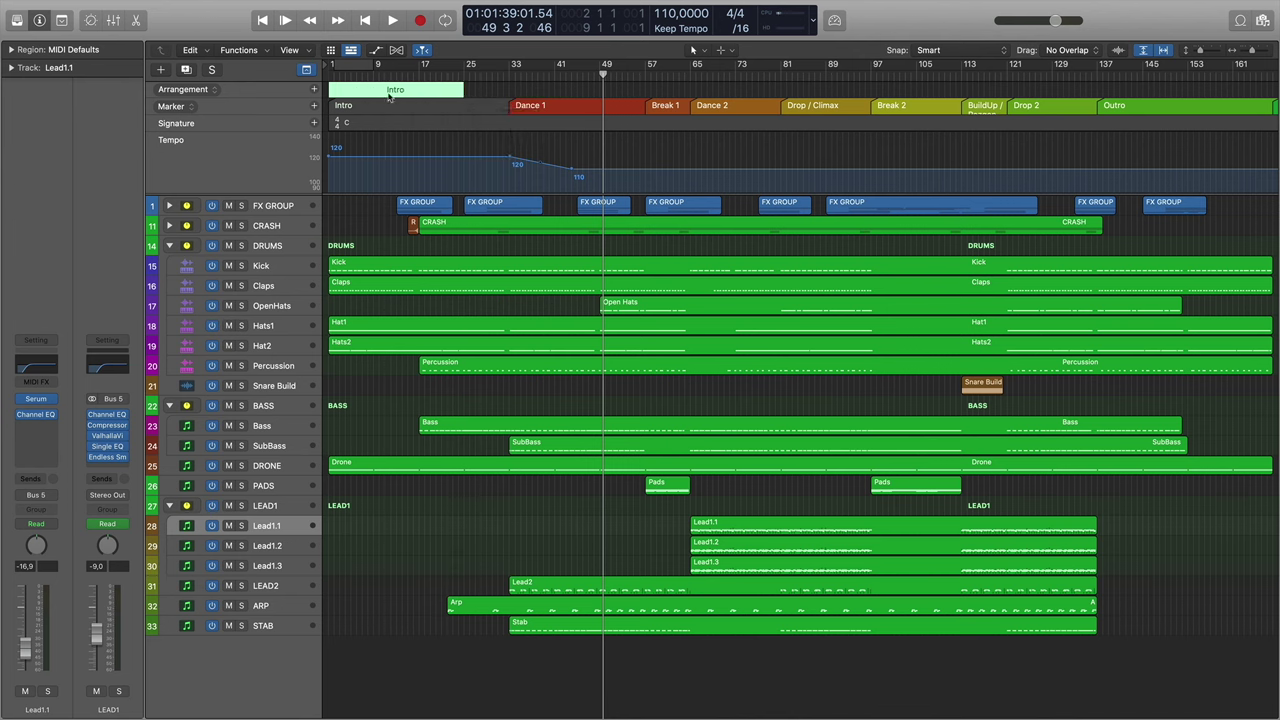
left_click(314, 90)
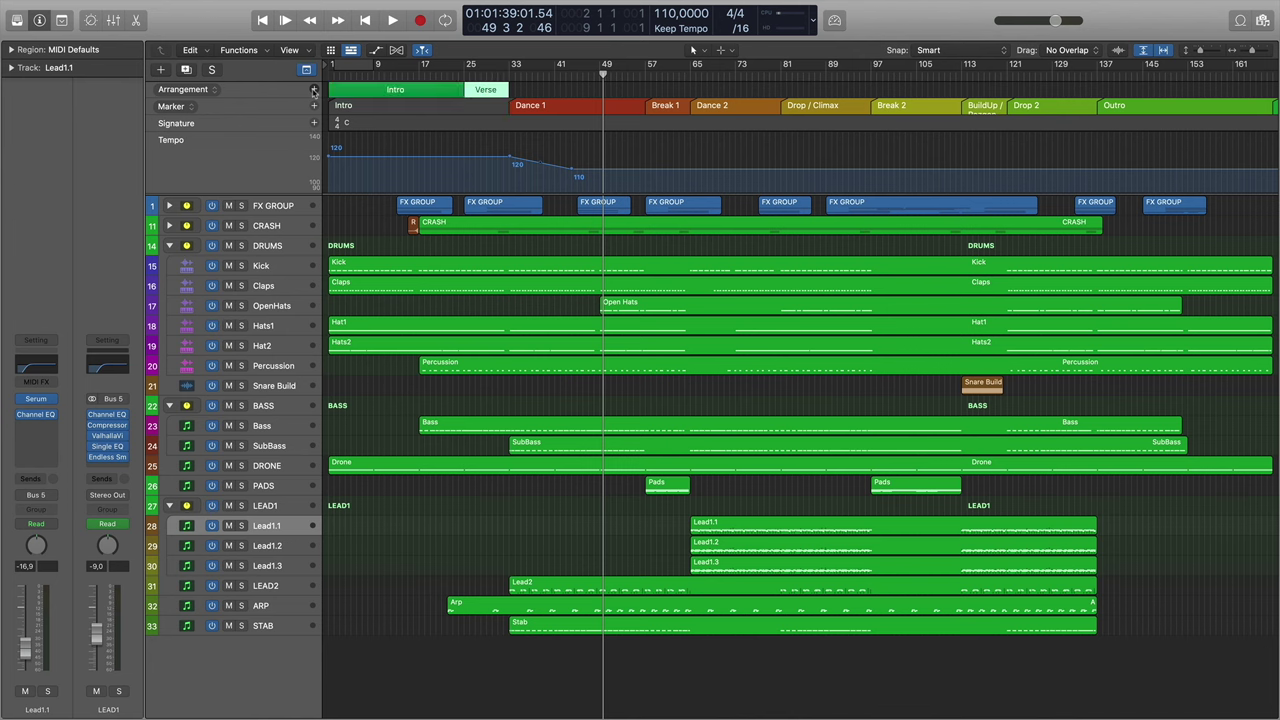
left_click_drag(510, 92, 555, 92)
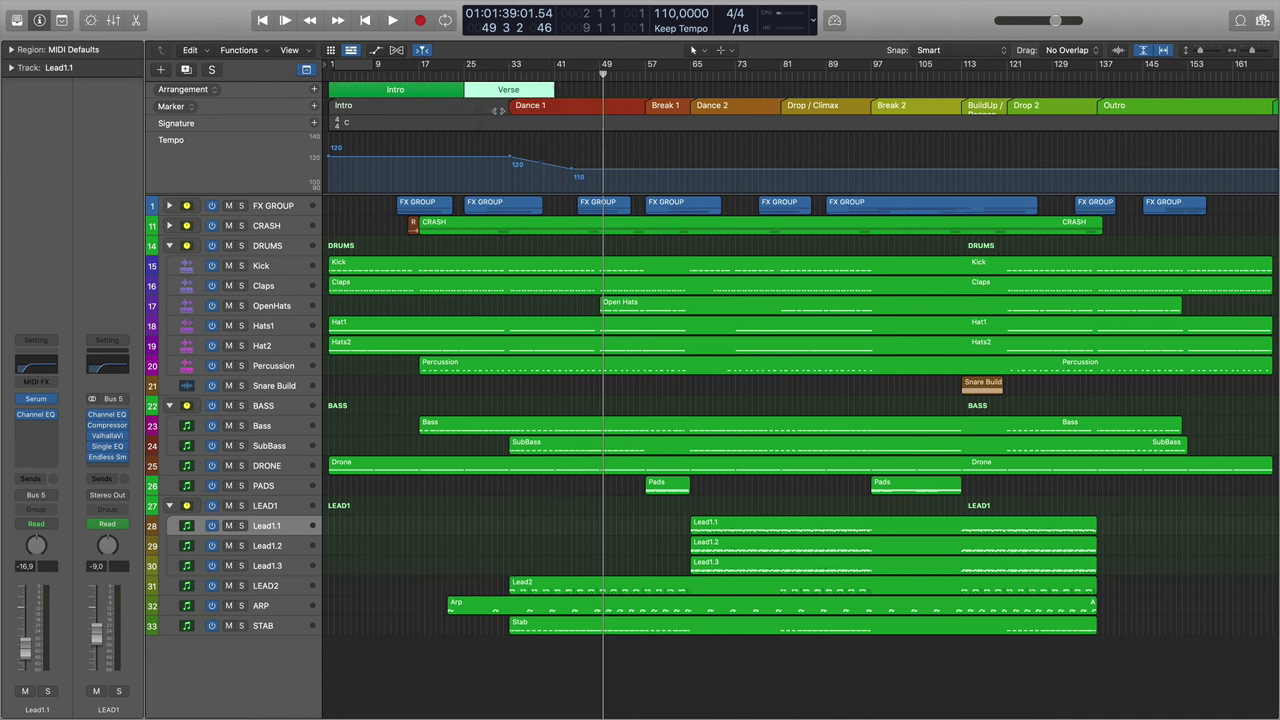
Add a Chorus arrangement marker extended to bar 57, followed by a Bridge marker
left_click(314, 90)
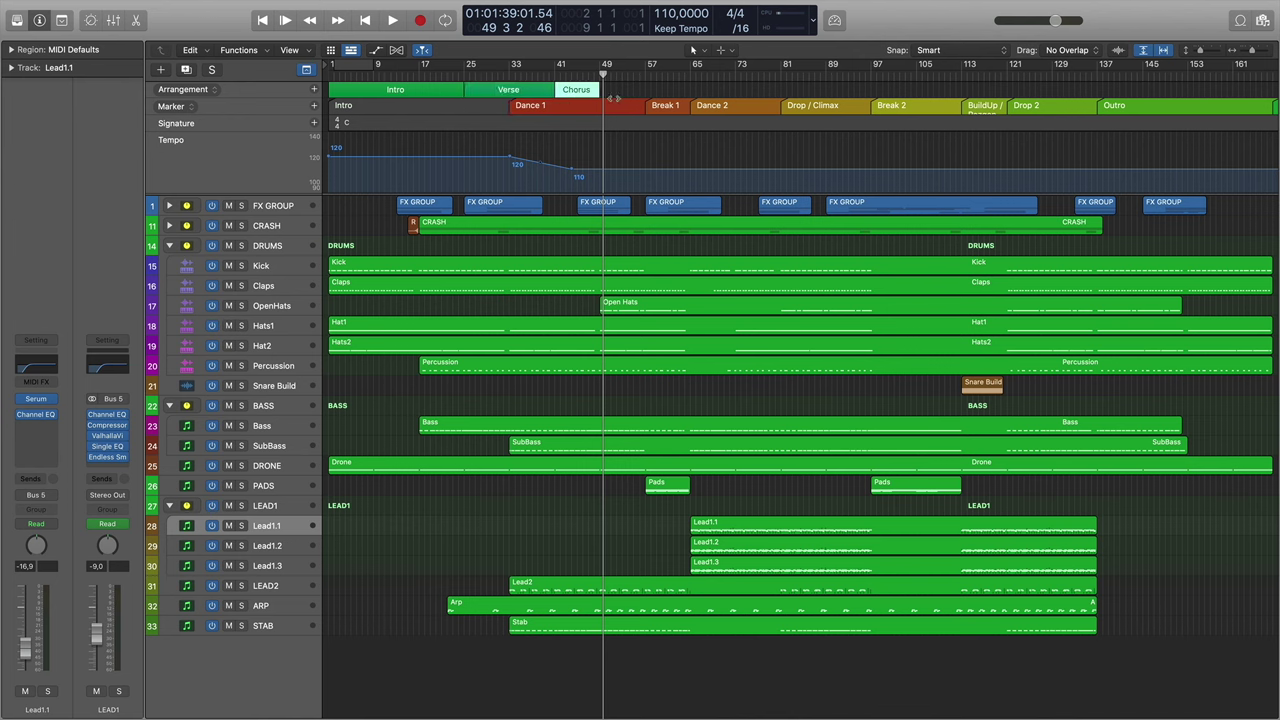
left_click_drag(601, 92, 645, 92)
left_click(314, 89)
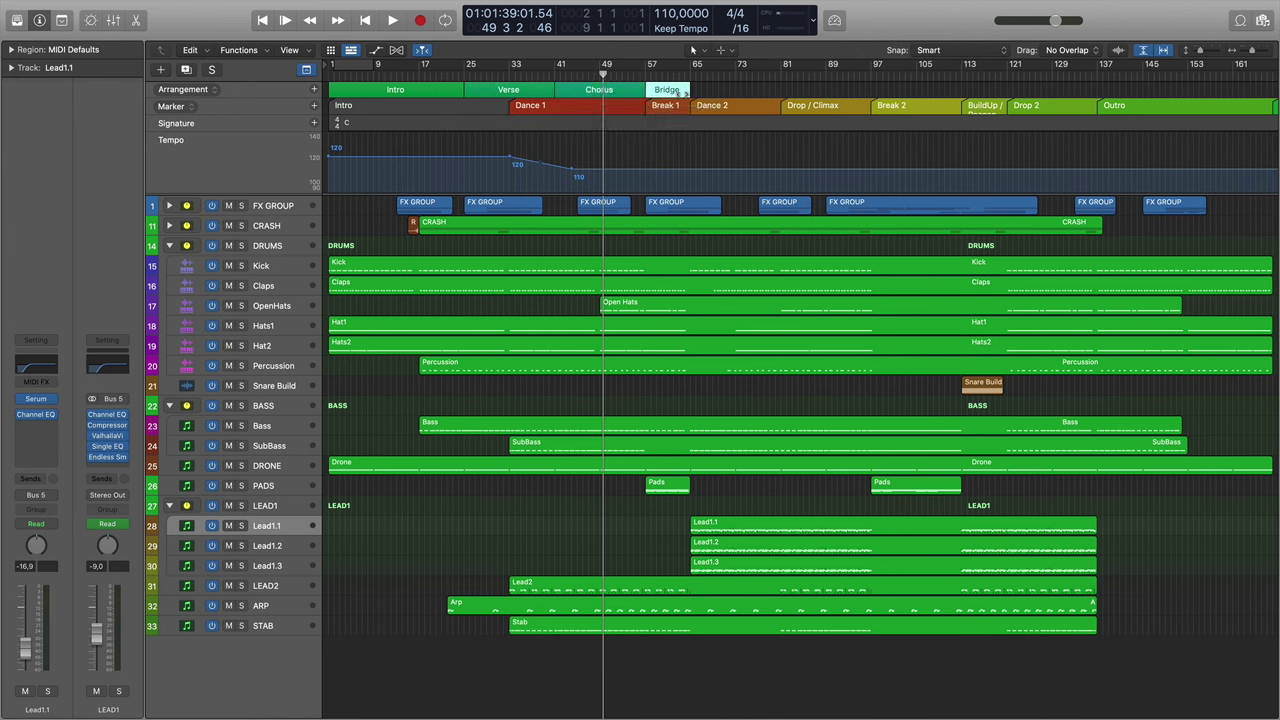
Extend the Bridge arrangement marker to bar 73 and add an Outro marker extended to bar 89
left_click_drag(691, 92, 736, 92)
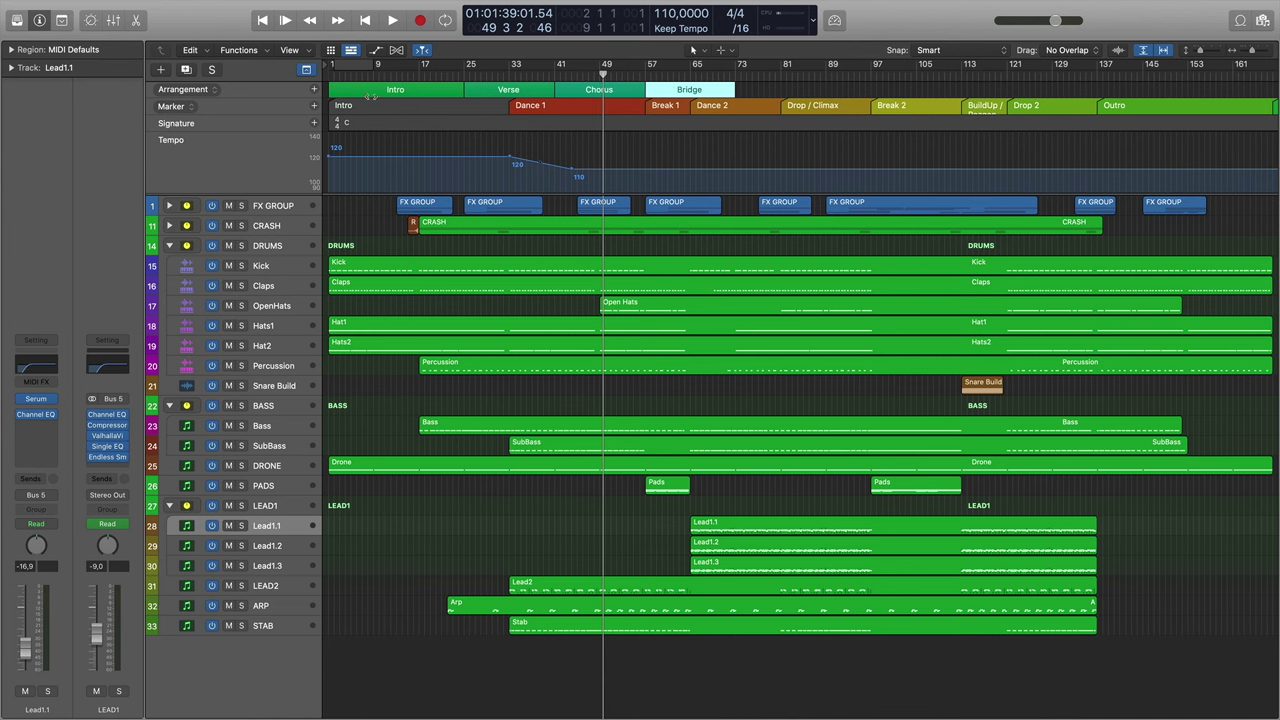
left_click(314, 89)
left_click_drag(778, 90, 825, 90)
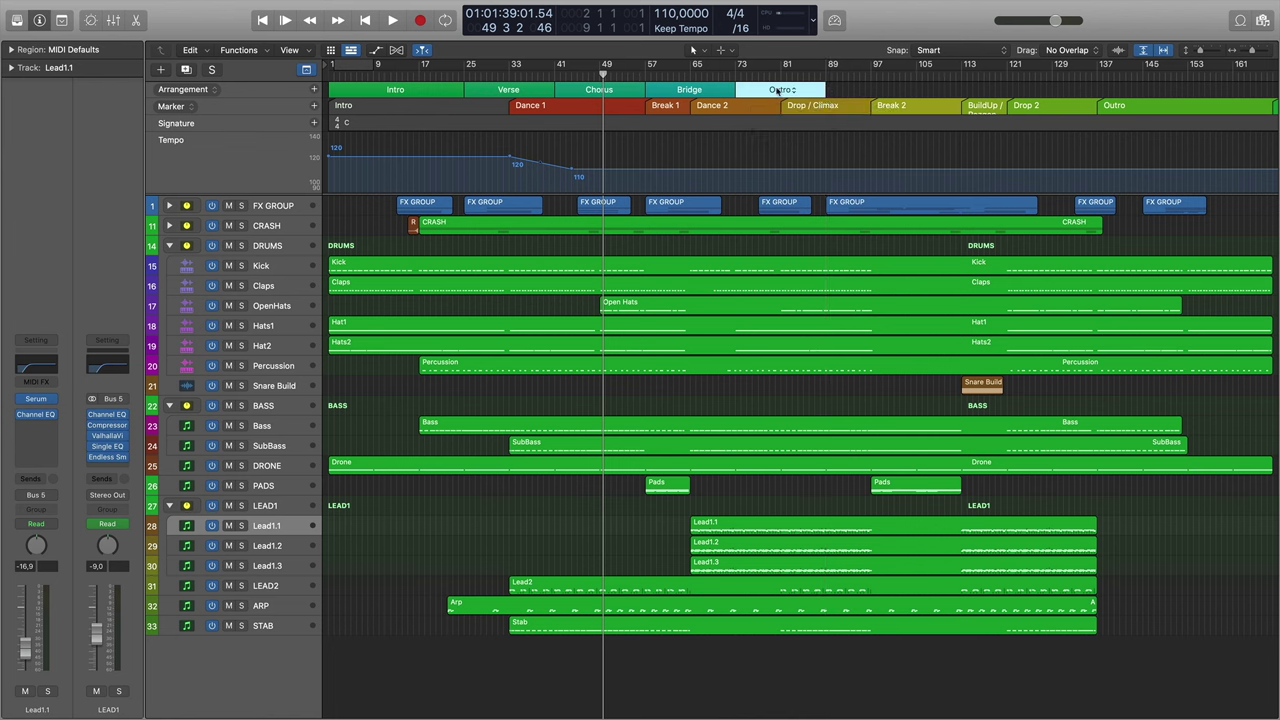
Try moving the Outro arrangement section ahead of the Bridge section twice, undoing each move
mouse_move(822, 90)
left_mouse_down()
mouse_move(848, 90)
mouse_move(663, 89)
left_mouse_up()
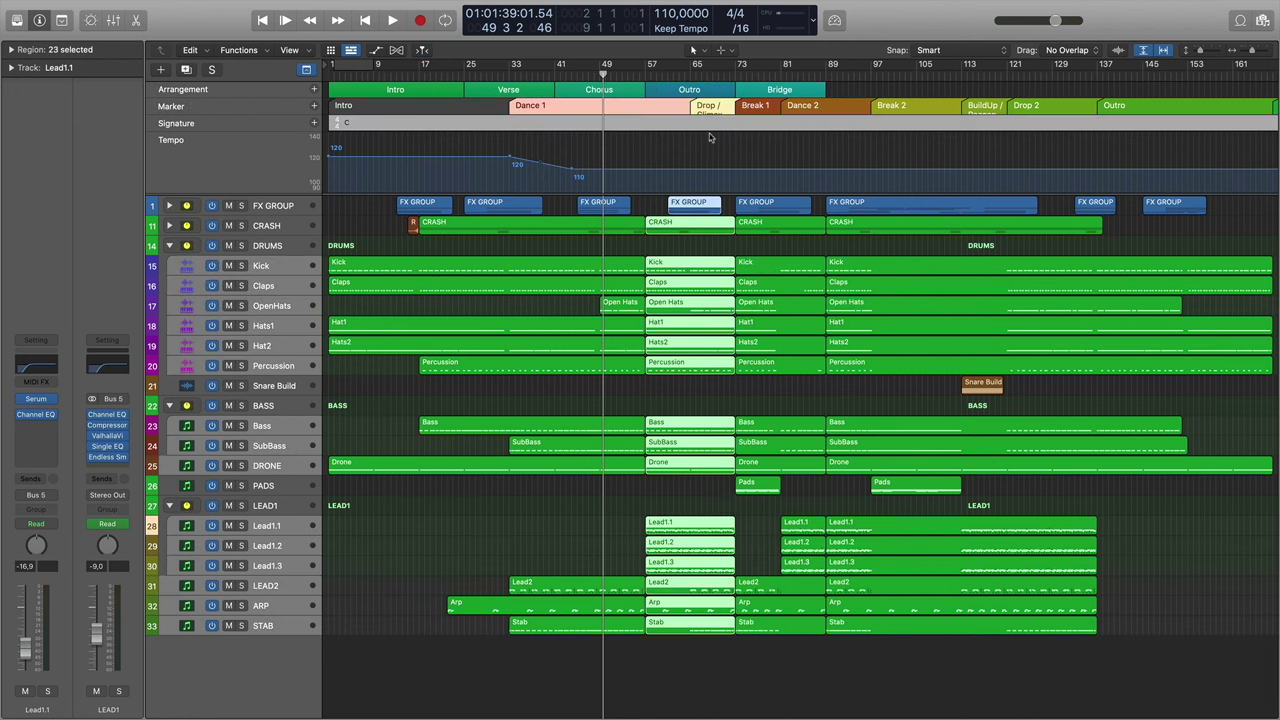
key("super+z")
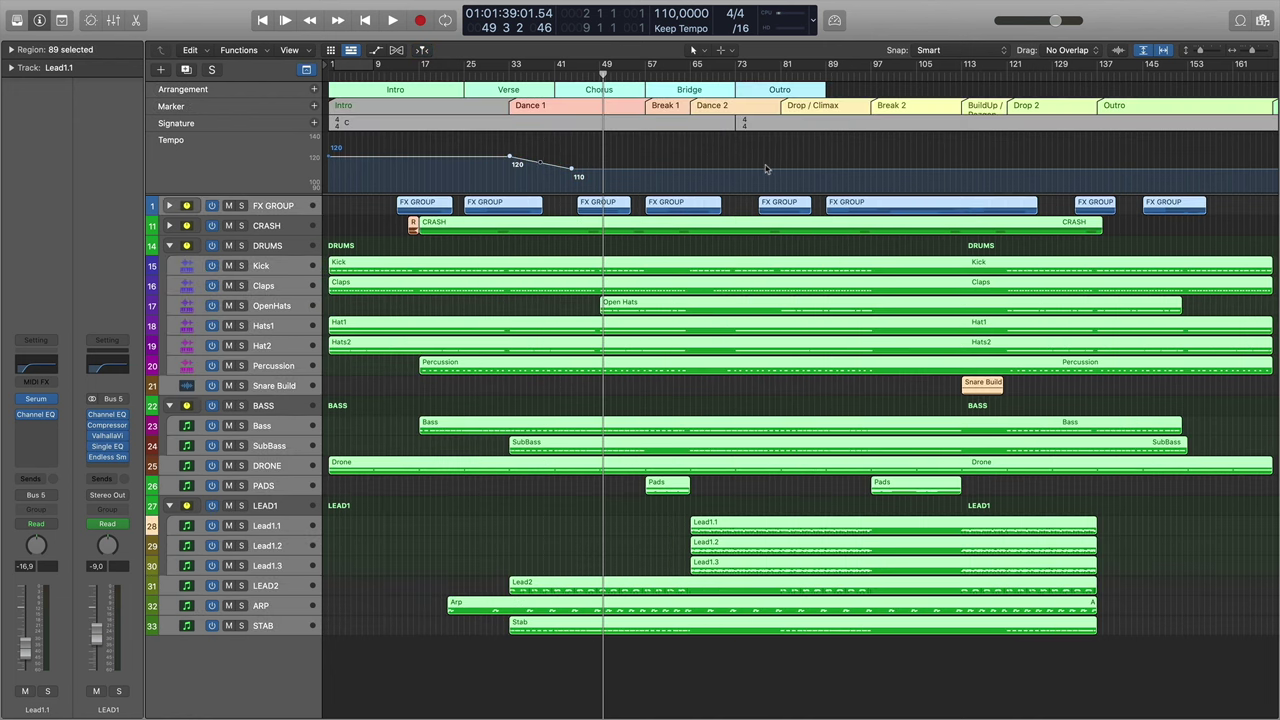
left_click(774, 160)
left_click(763, 90)
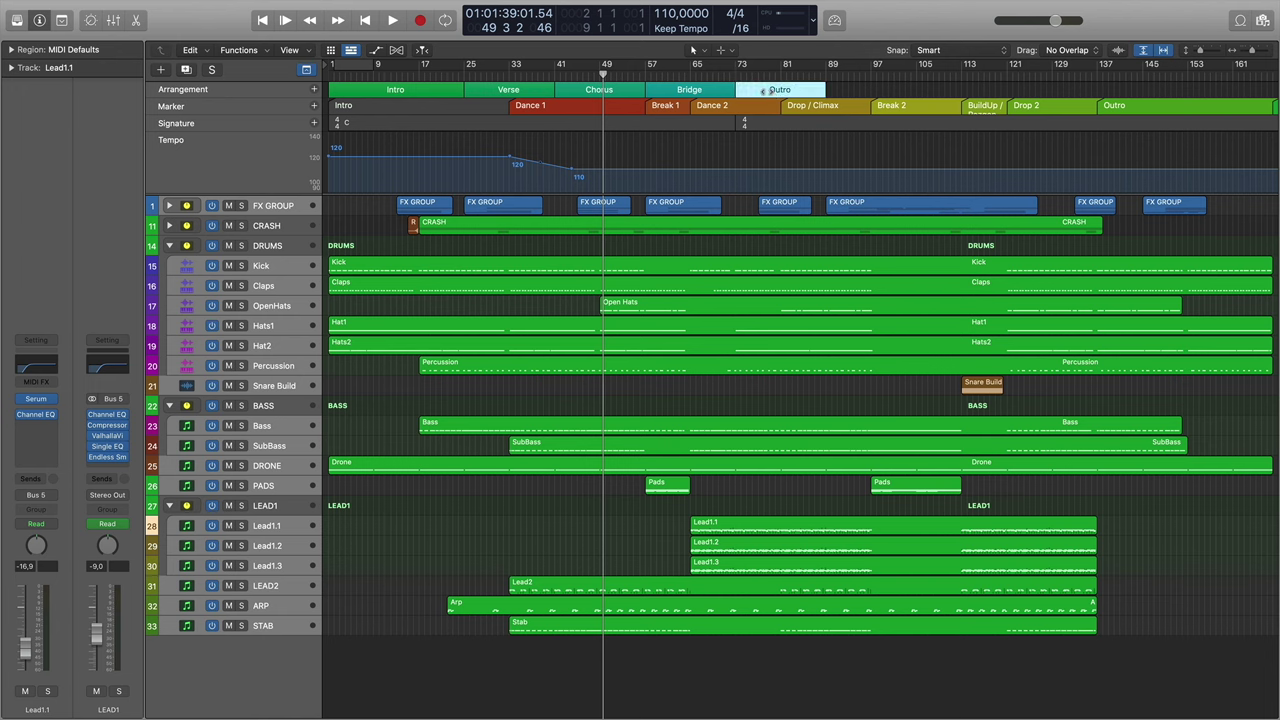
mouse_move(764, 90)
left_mouse_down()
mouse_move(630, 90)
mouse_move(672, 90)
left_mouse_up()
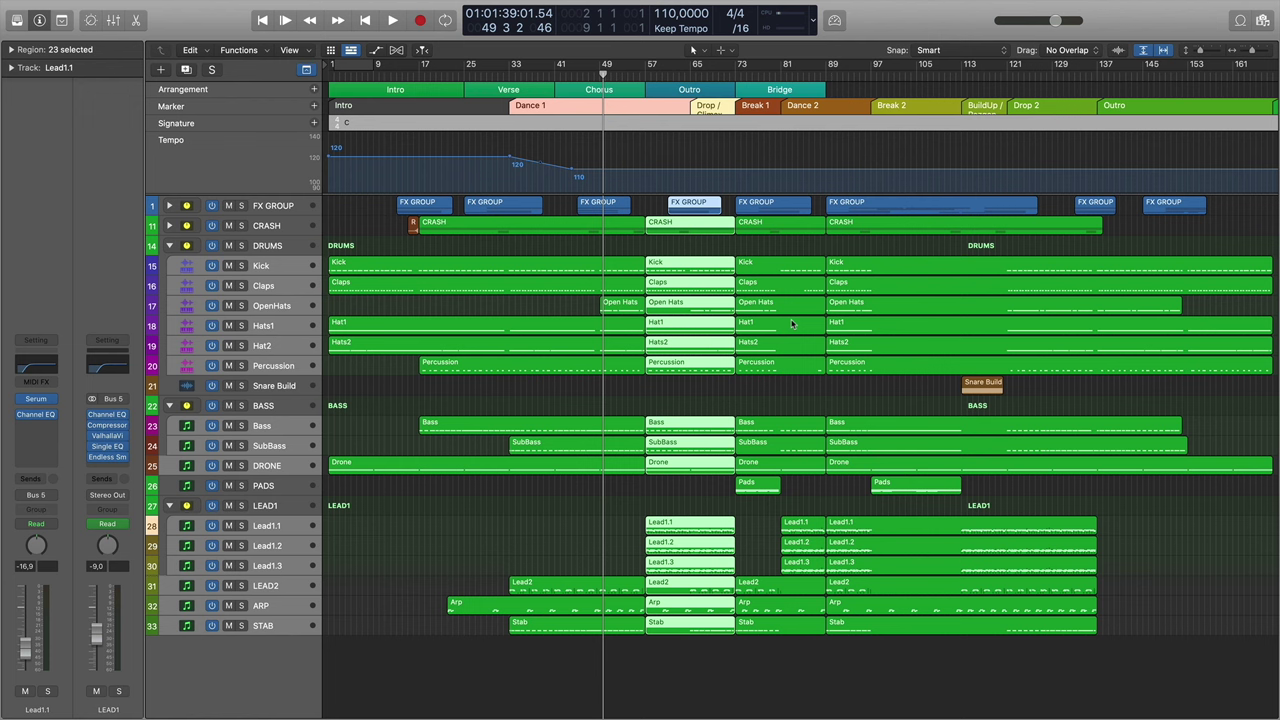
key("ctrl+z")
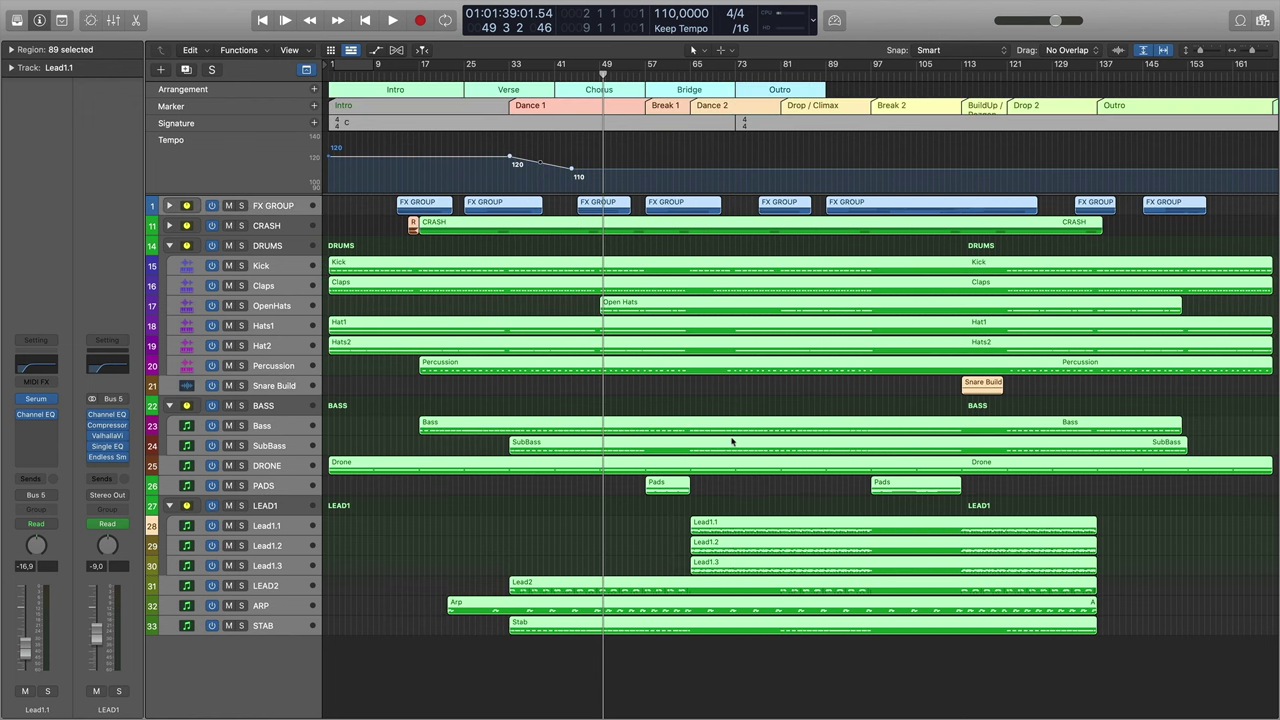
left_click(733, 407)
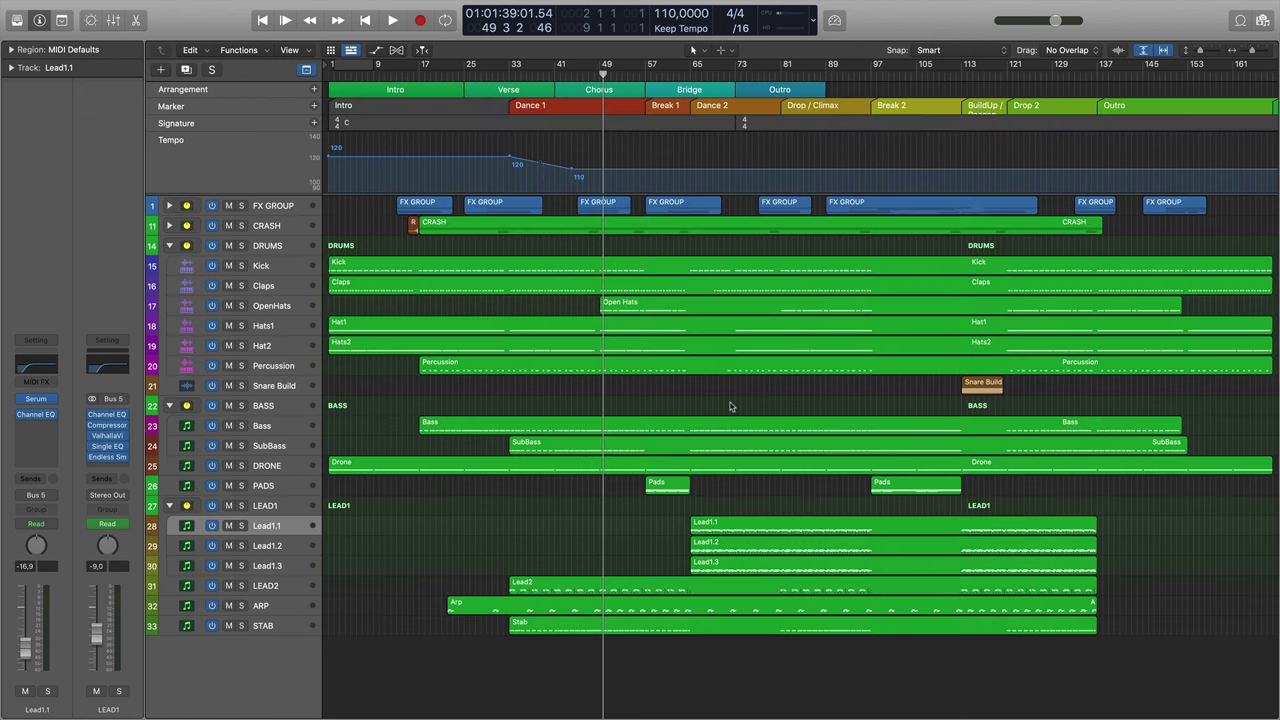
Shift the boundary between the Intro and Verse arrangement markers to bar 17
left_click(457, 90)
left_click_drag(458, 90, 386, 90)
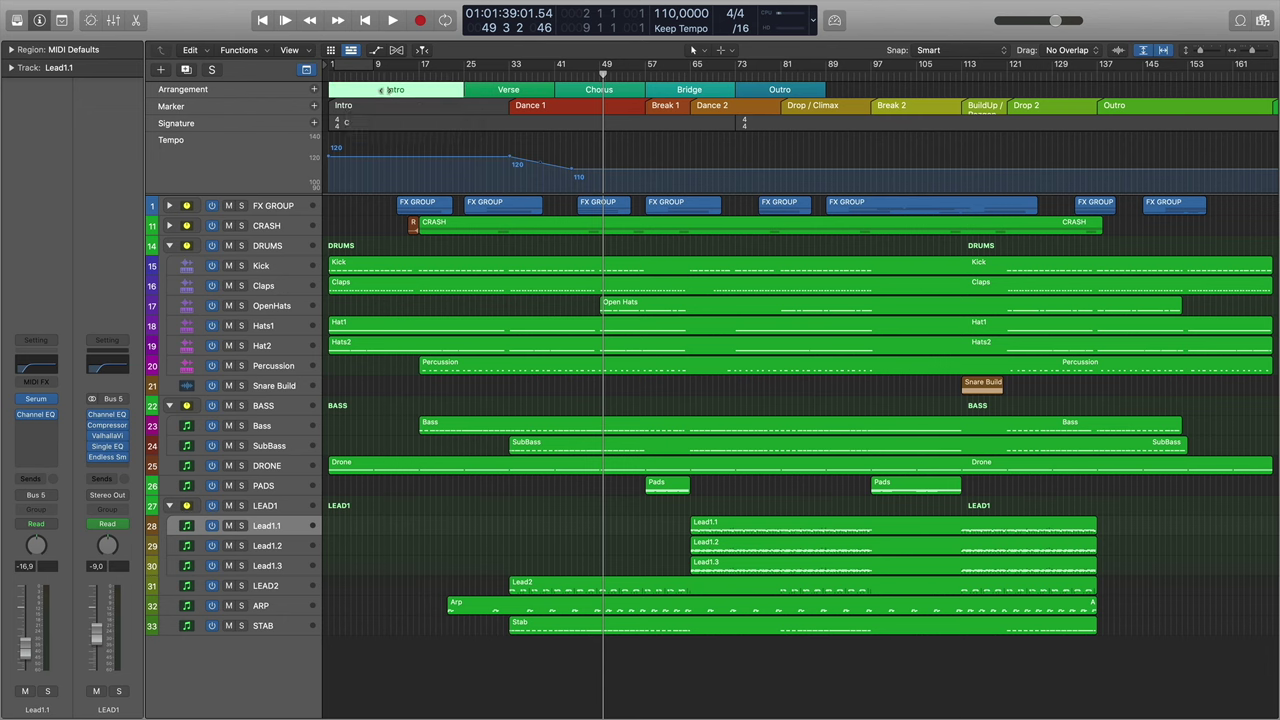
left_click(468, 90)
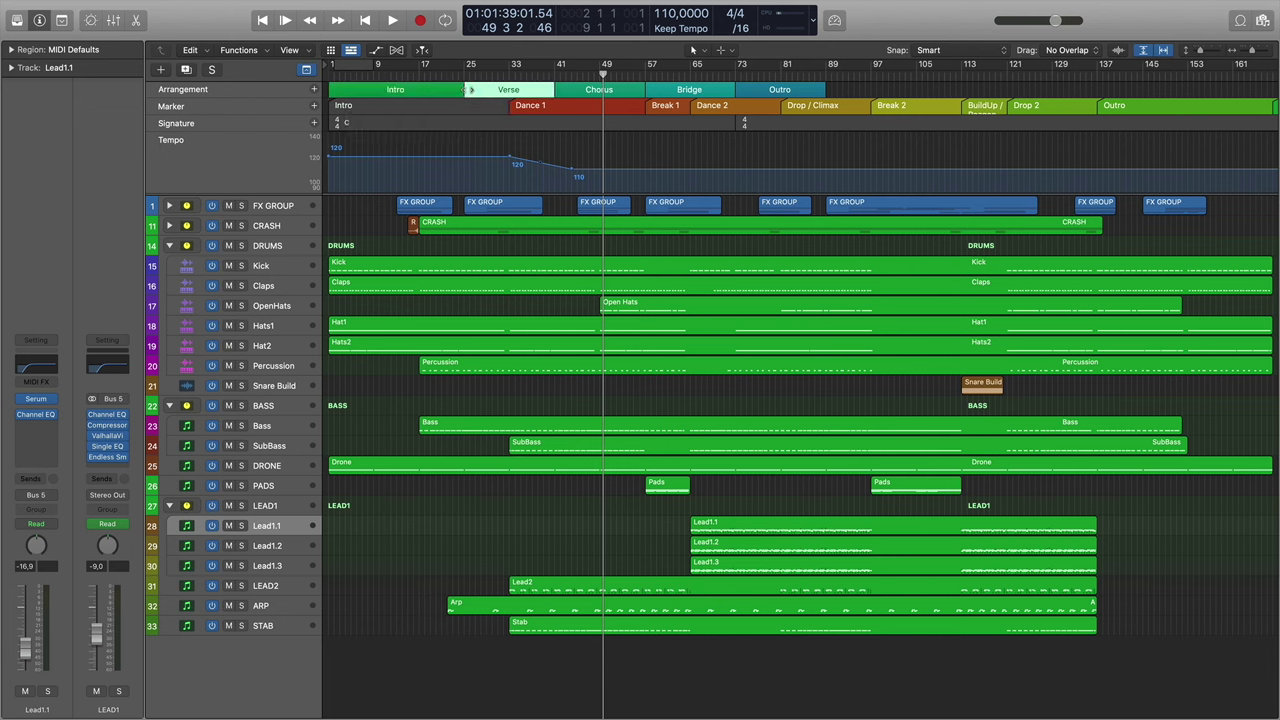
Try moving the Intro arrangement section between Bridge and Outro, and undo the move
mouse_move(468, 90)
left_mouse_down()
mouse_move(418, 90)
mouse_move(750, 90)
mouse_move(735, 93)
left_mouse_up()
left_click(386, 90)
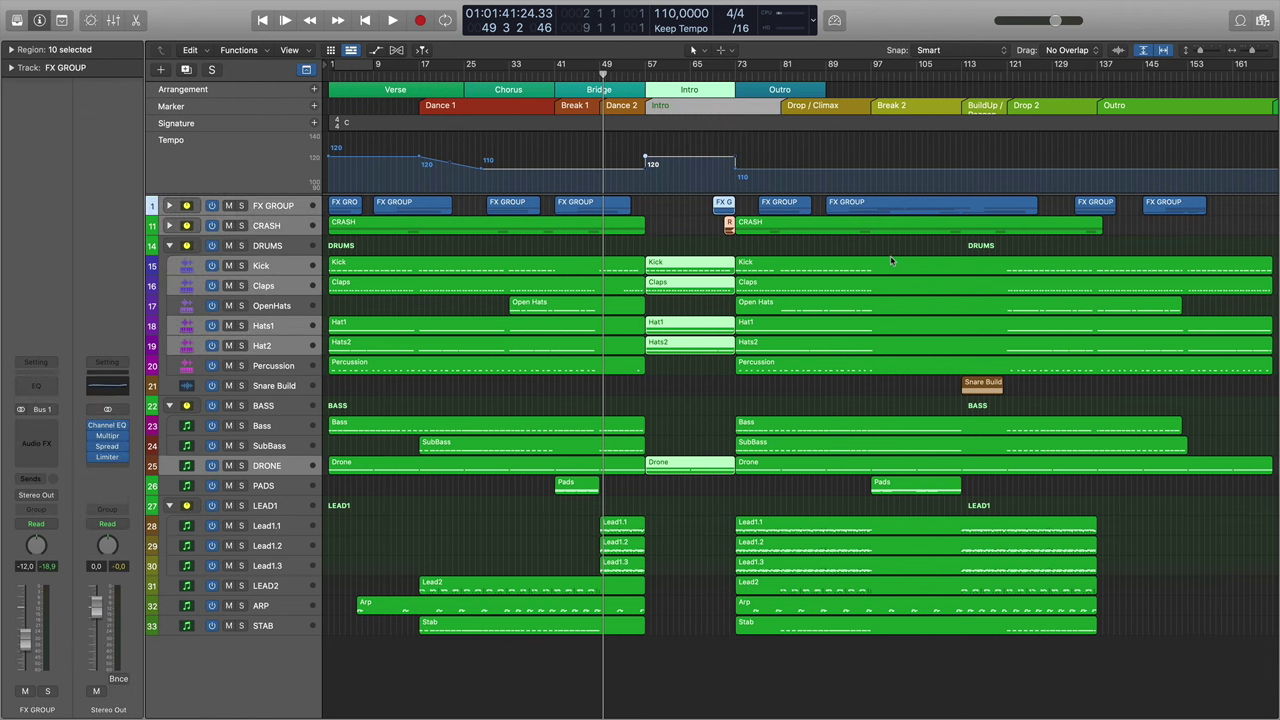
key("super+z")
left_click(569, 151)
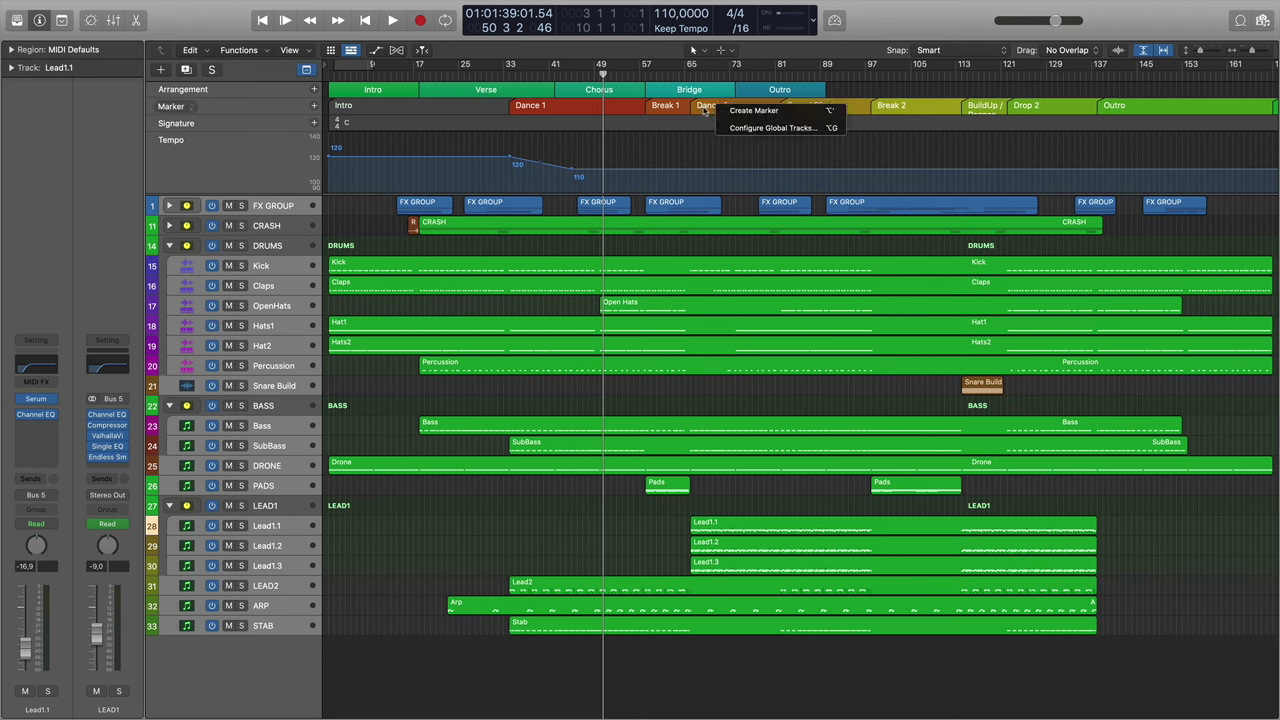
Open the Dance 2 marker's name for editing, try deleting the marker, and undo the deletion
double_click(712, 106)
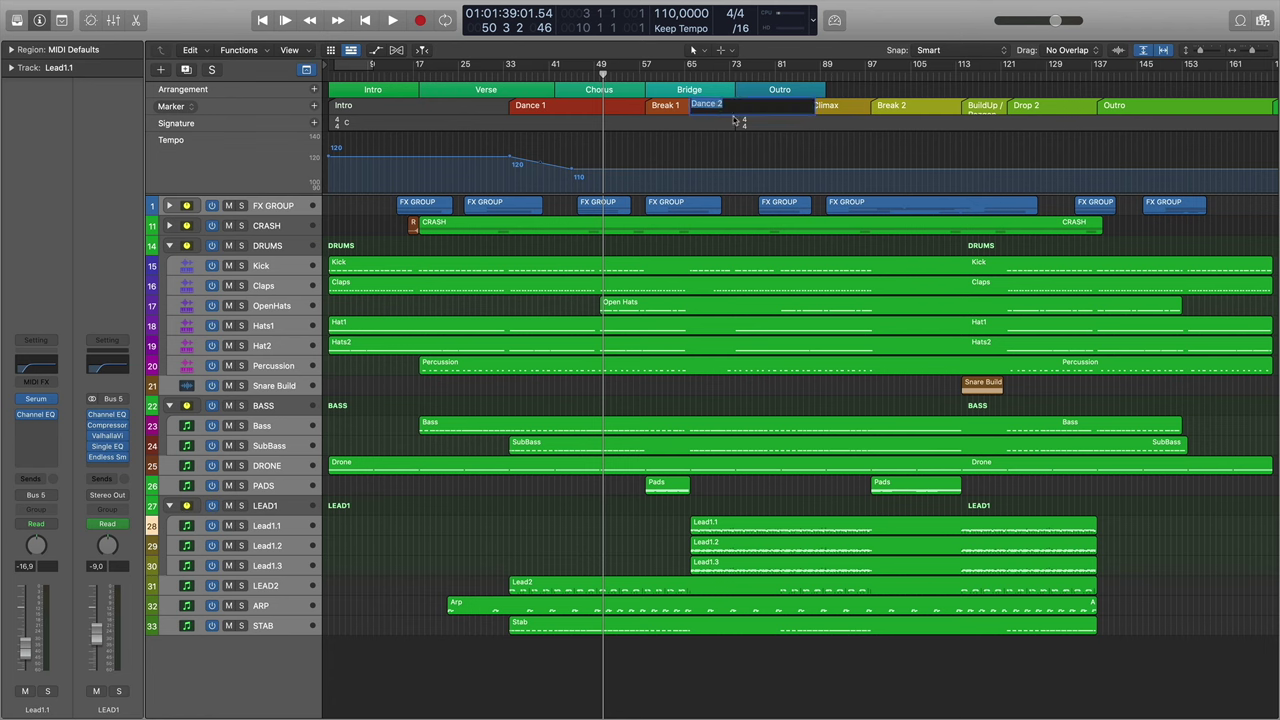
left_click(735, 121)
key("Delete")
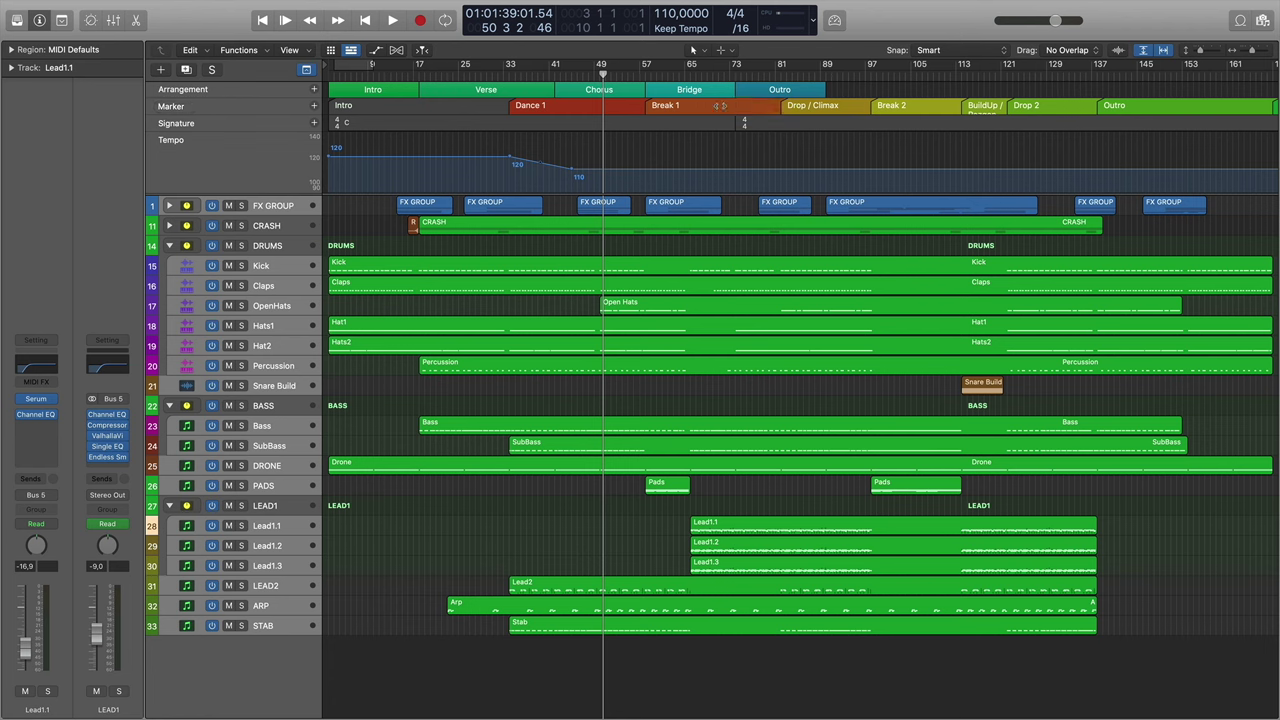
key("super+z")
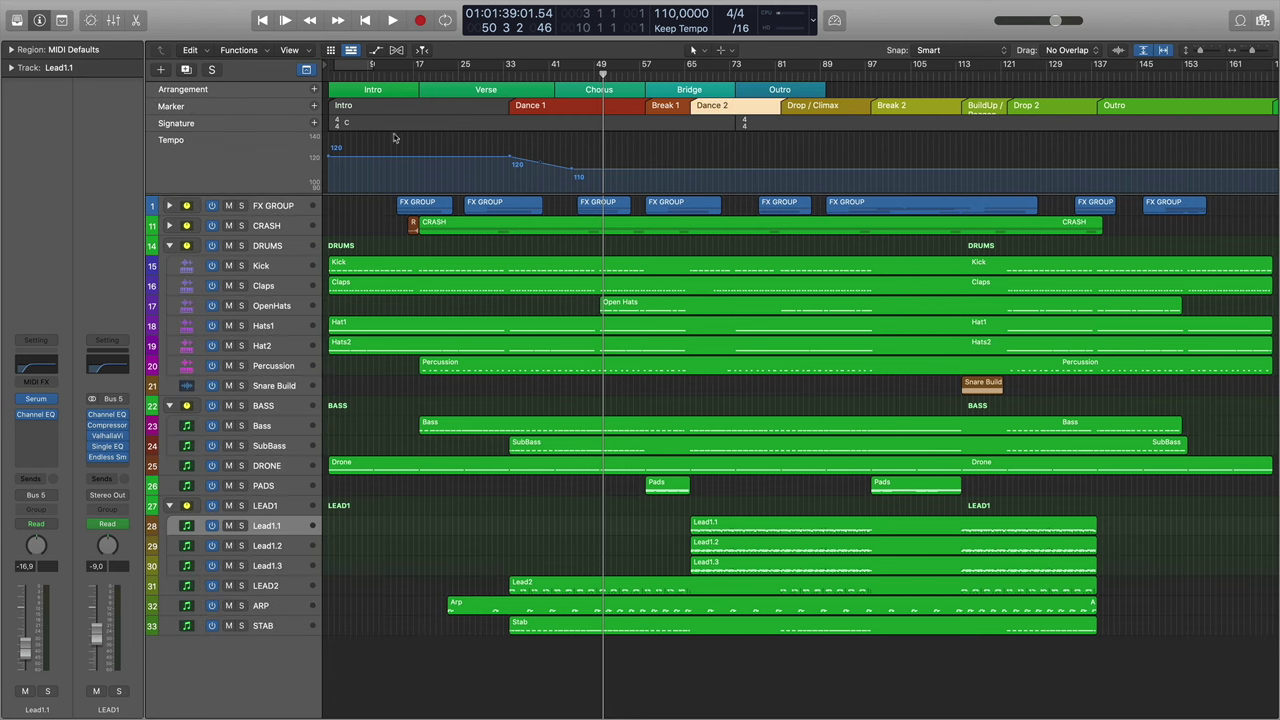
Add a 3/4 time signature change at the playhead on the Signature track
left_click(315, 127)
type("3")
left_click(716, 266)
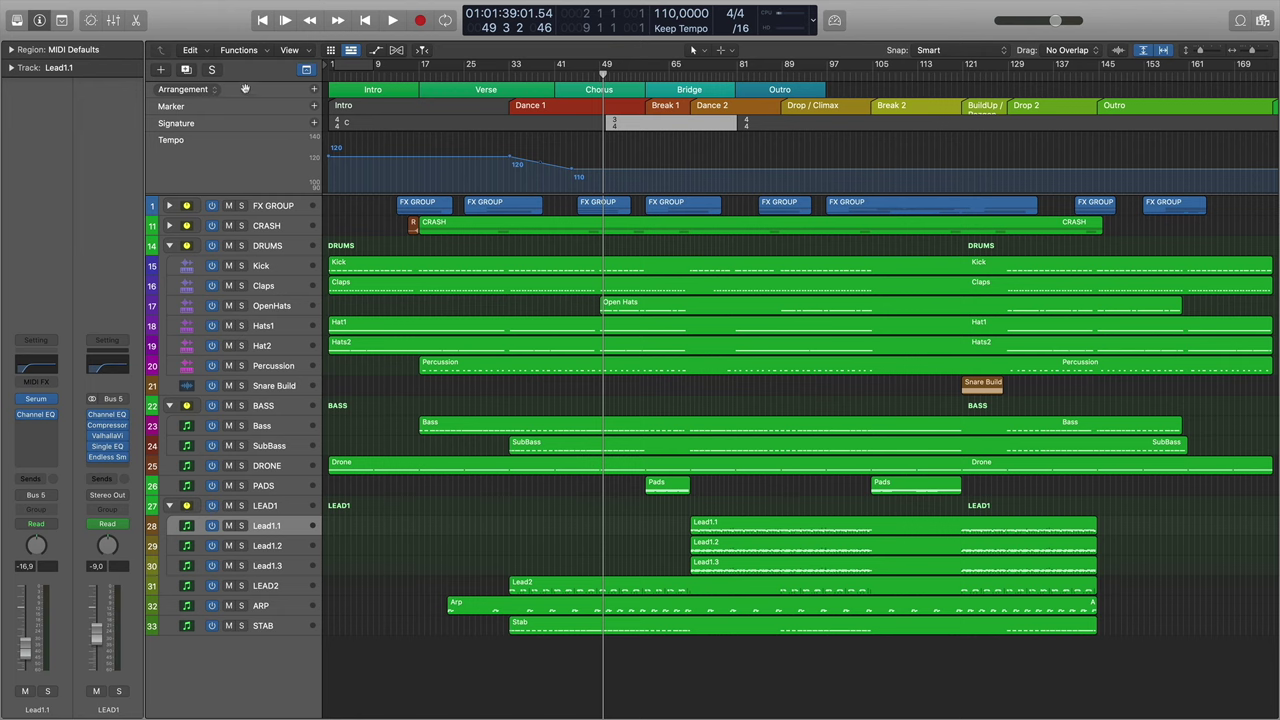
Hide the global tracks and show them again
left_click(307, 70)
left_click(307, 70)
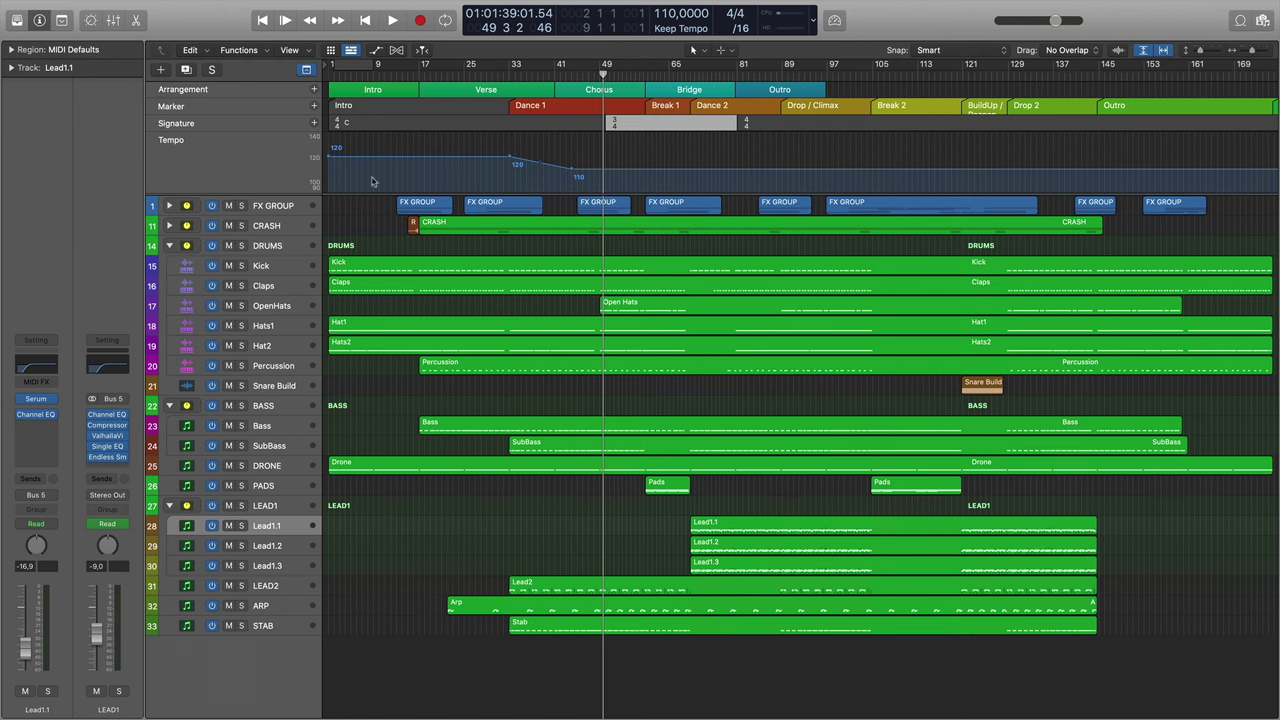